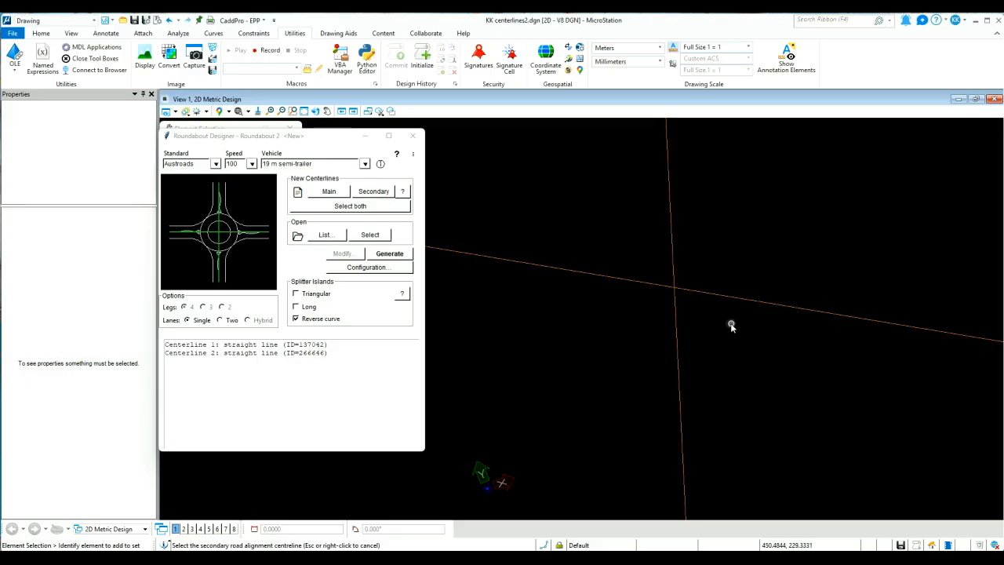
Generate the four-leg, single-lane roundabout with reverse curve islands from the two selected centrelines
{"action": "left_click", "coordinate": [390, 253]}
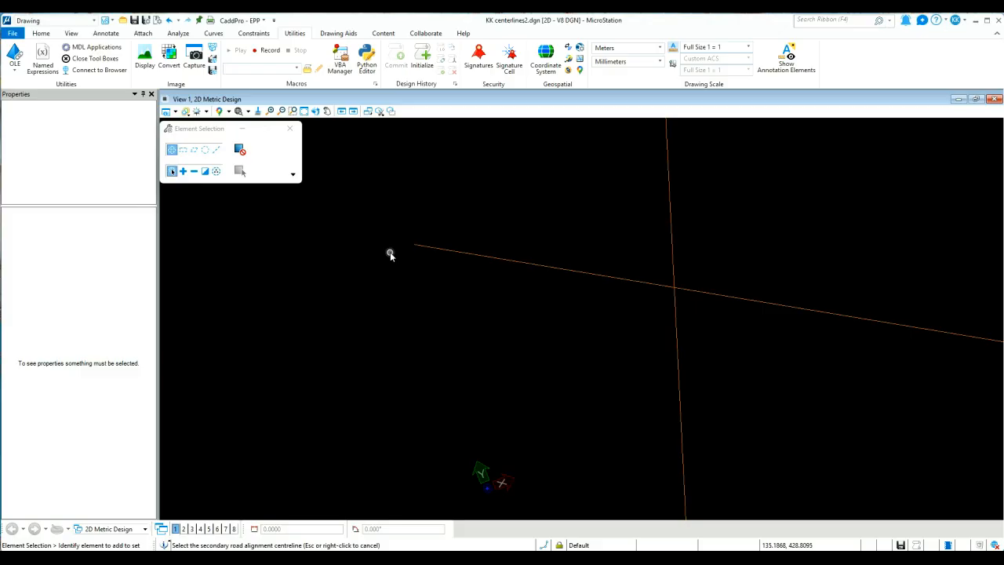
{"action": "scroll", "coordinate": [674, 290], "scroll_direction": "up", "scroll_amount": 3}
{"action": "middle_click_drag", "start_coordinate": [686, 311], "coordinate": [706, 342]}
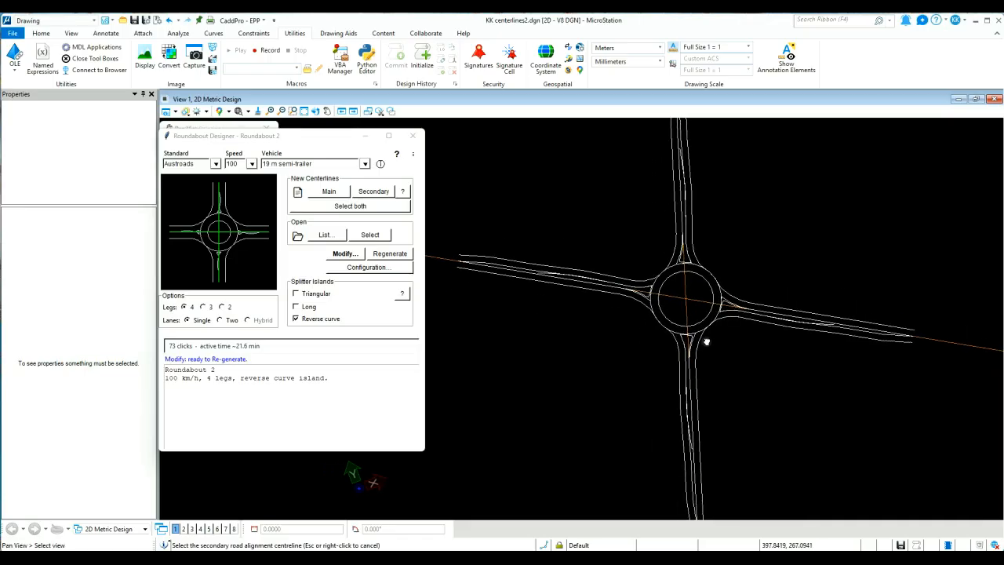
{"action": "scroll", "coordinate": [706, 342], "scroll_direction": "up", "scroll_amount": 2}
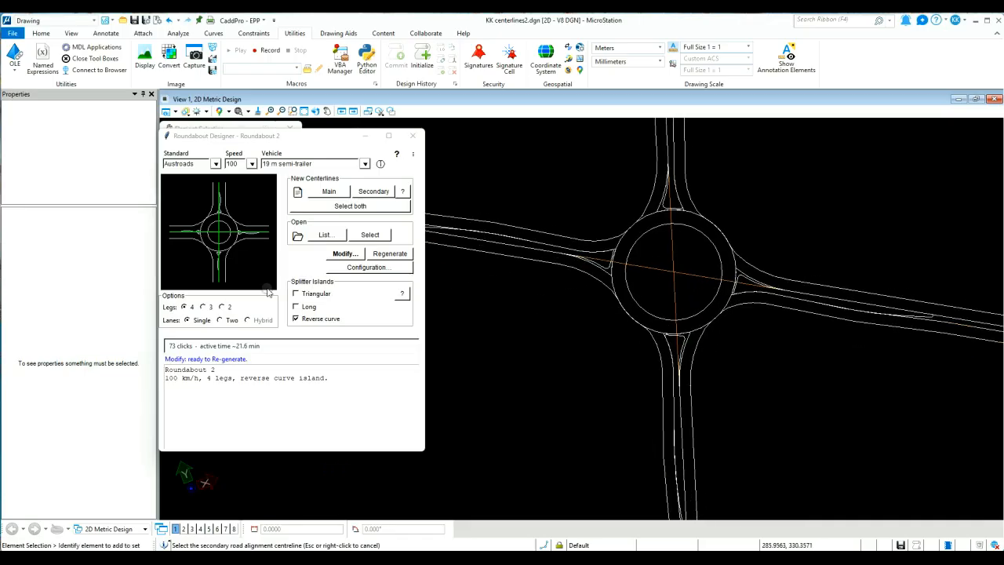
Set the roundabout to three legs and regenerate it without the western leg
{"action": "left_click", "coordinate": [204, 307]}
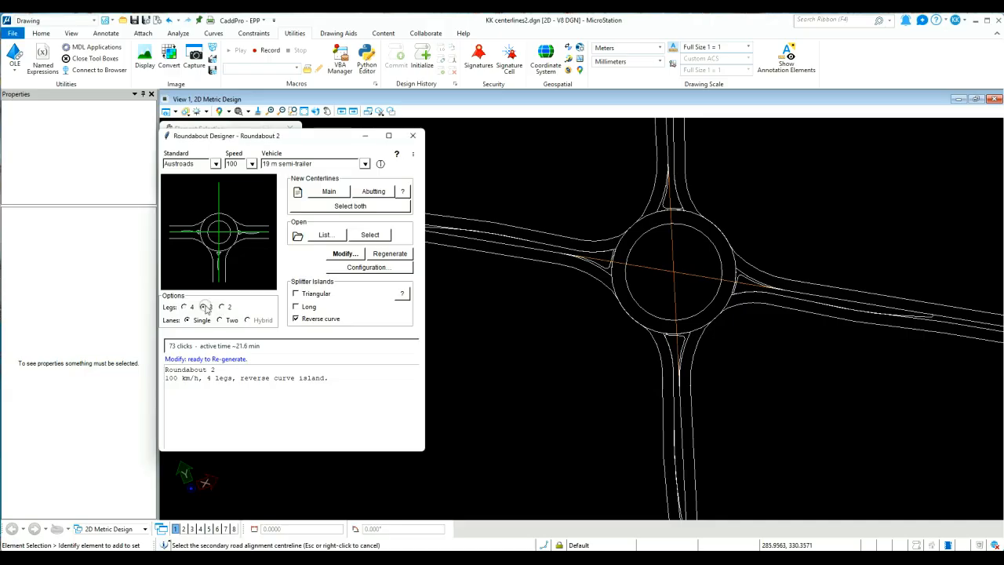
{"action": "left_click", "coordinate": [379, 256]}
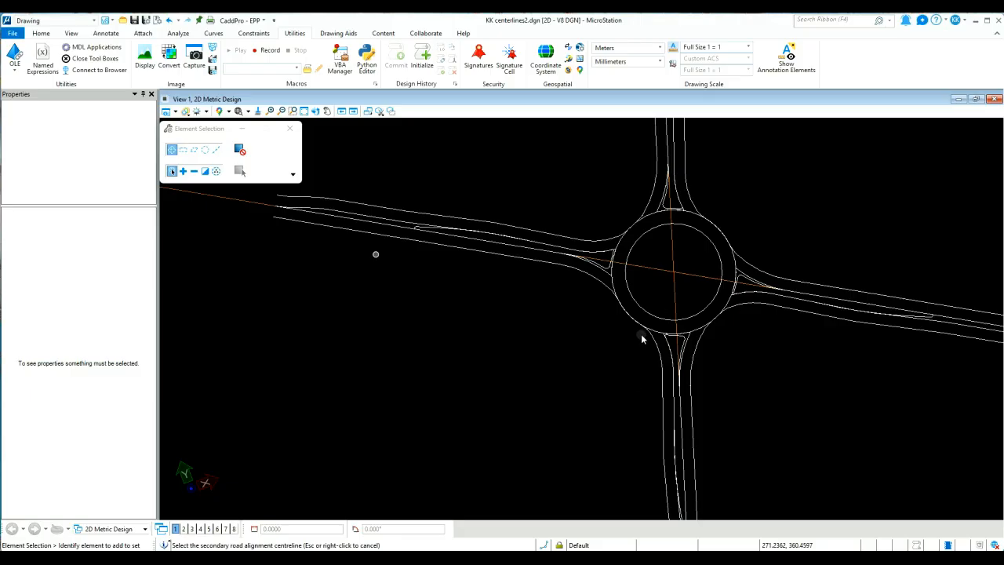
{"action": "left_click", "coordinate": [642, 334]}
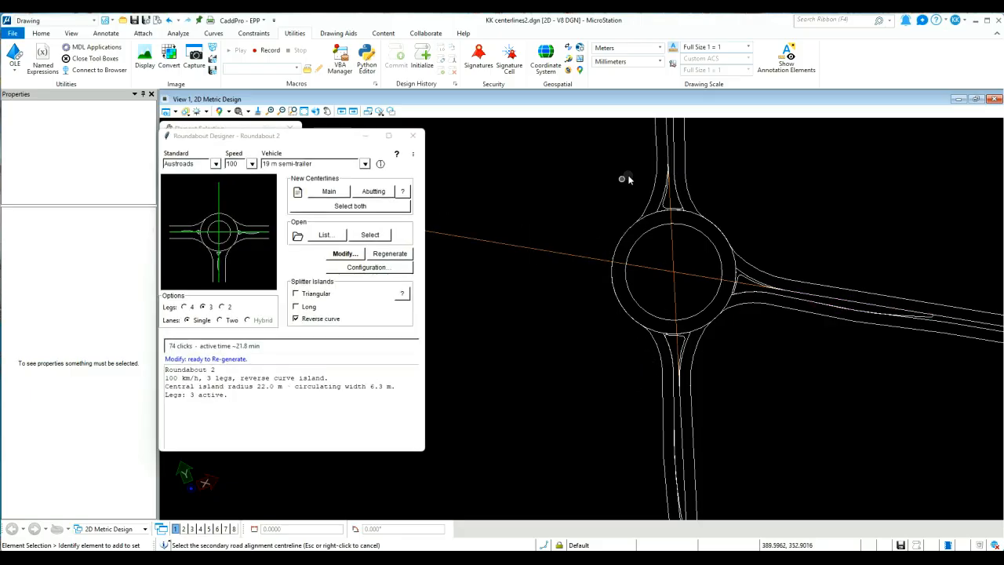
Regenerate the roundabout with two legs, and regenerate it again with all four legs
{"action": "left_click", "coordinate": [222, 308]}
{"action": "left_click", "coordinate": [387, 255]}
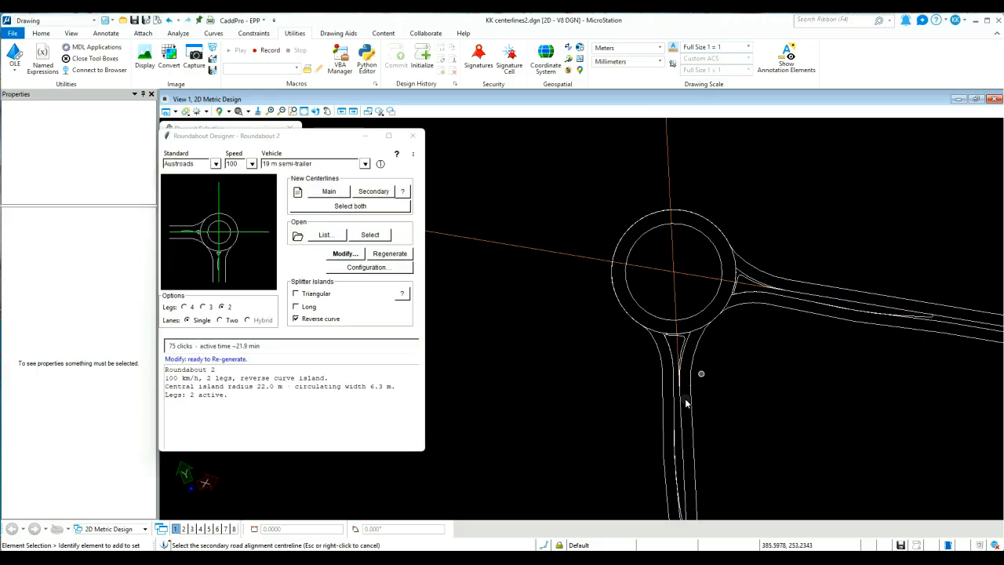
{"action": "left_click", "coordinate": [184, 307]}
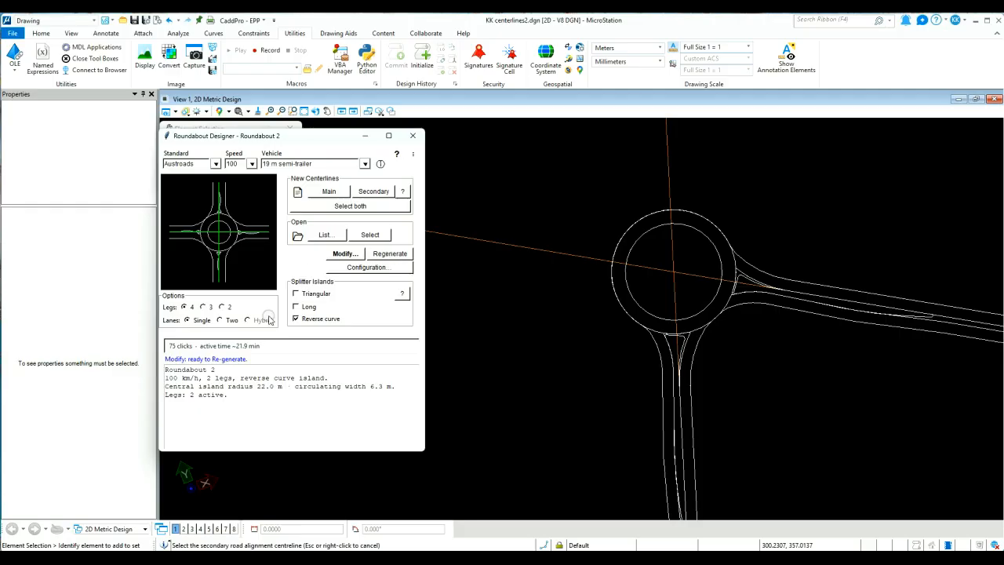
{"action": "left_click", "coordinate": [382, 255]}
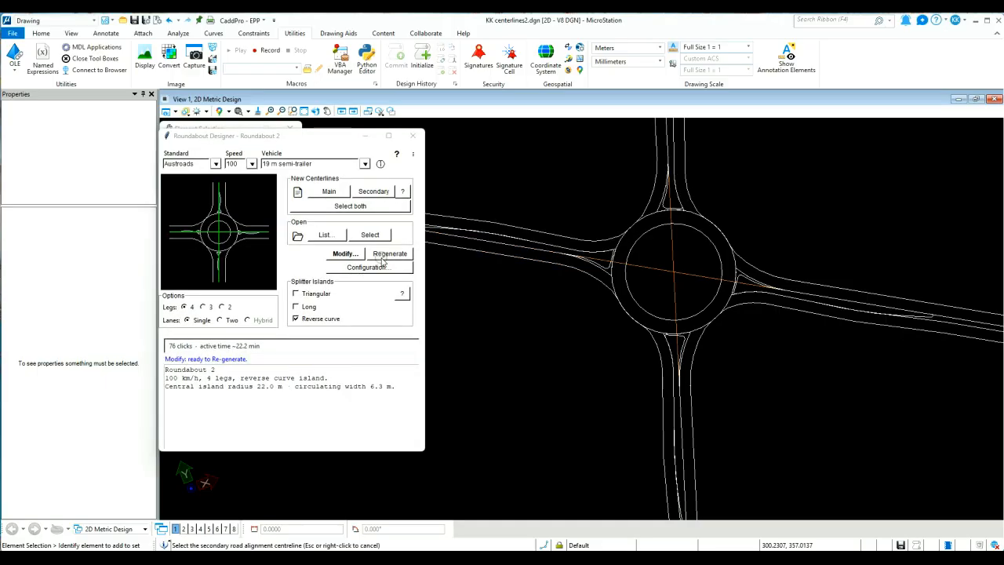
Select the central island circle and examine the Roundabout item data stored in its named group
{"action": "left_click", "coordinate": [647, 236]}
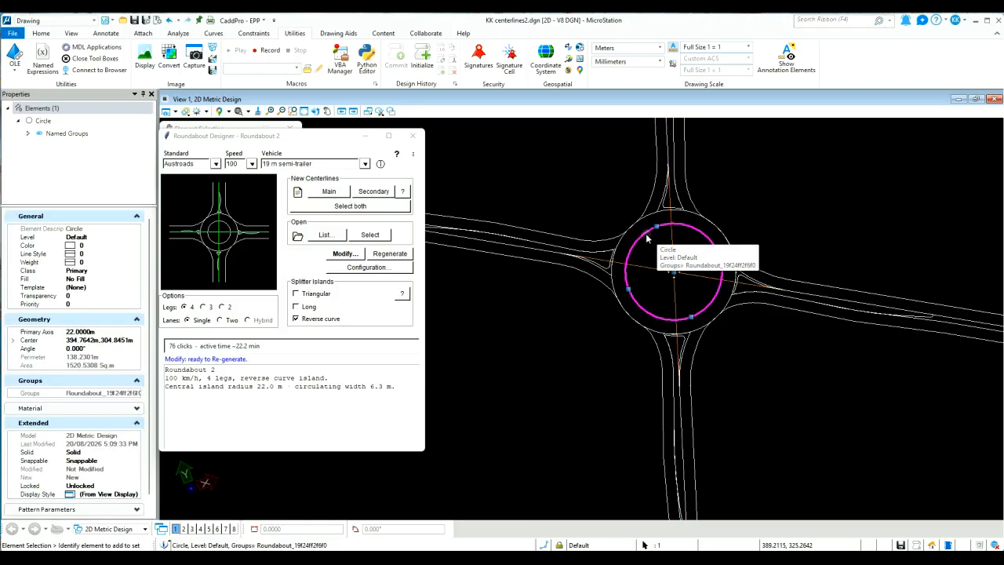
{"action": "left_click", "coordinate": [28, 134]}
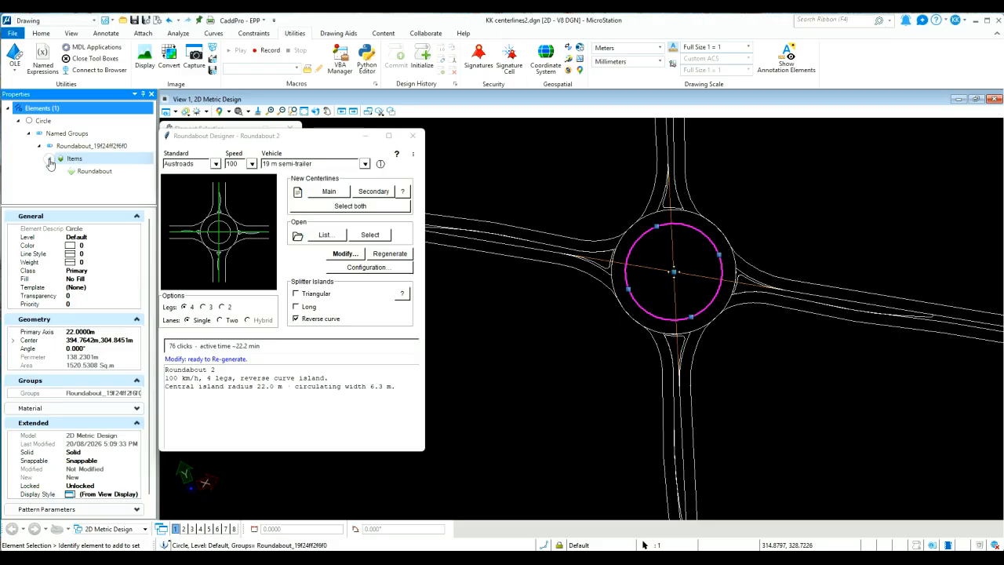
{"action": "left_click", "coordinate": [49, 157]}
{"action": "left_click", "coordinate": [90, 171]}
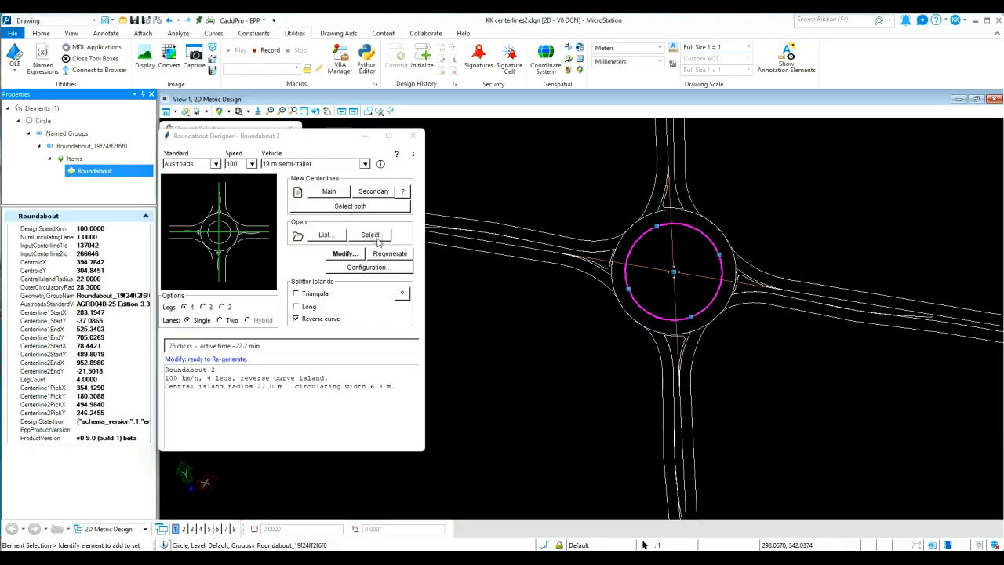
Open the design information report and read its key values, Austroads notes, corner details and references
{"action": "left_click", "coordinate": [381, 164]}
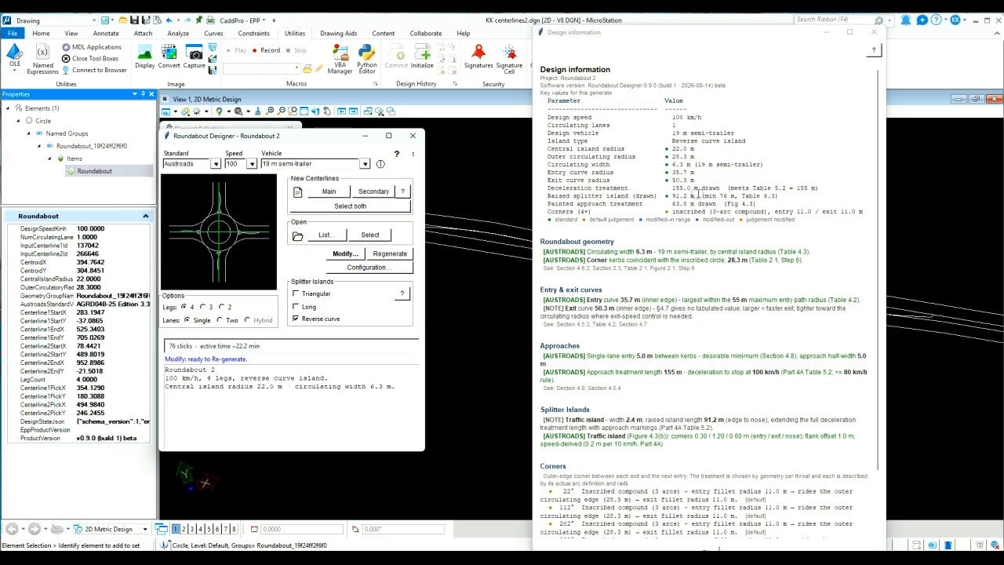
{"action": "scroll", "coordinate": [736, 292], "scroll_direction": "down", "scroll_amount": 3}
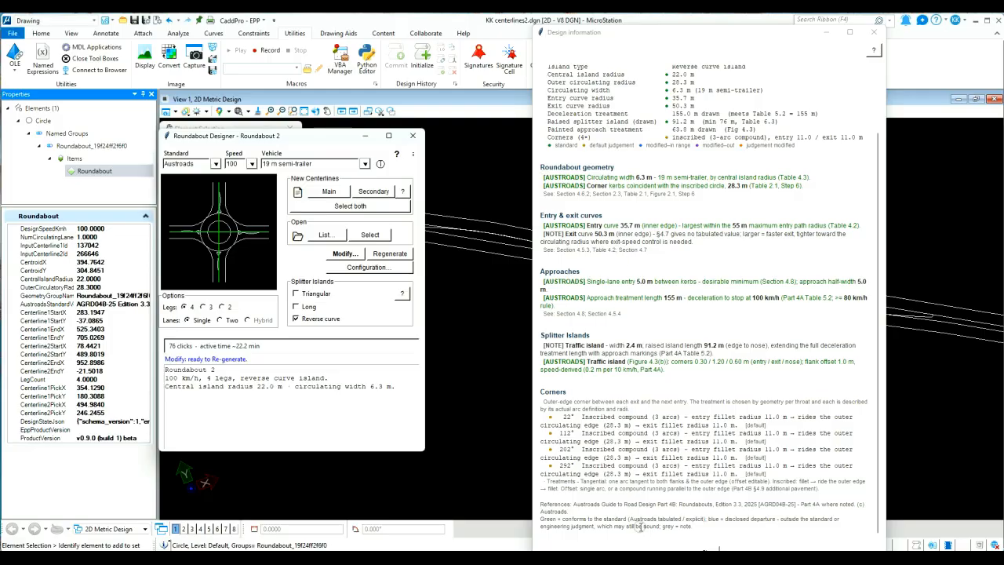
{"action": "left_click", "coordinate": [711, 550]}
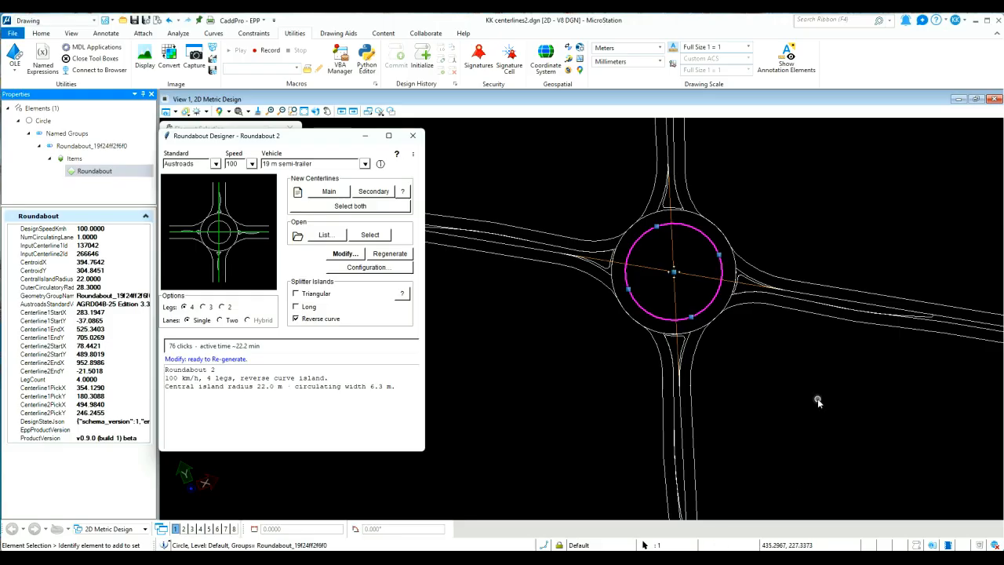
Open the display configuration, draw the entry paths overlay on the roundabout and hide it again
{"action": "left_click", "coordinate": [363, 267]}
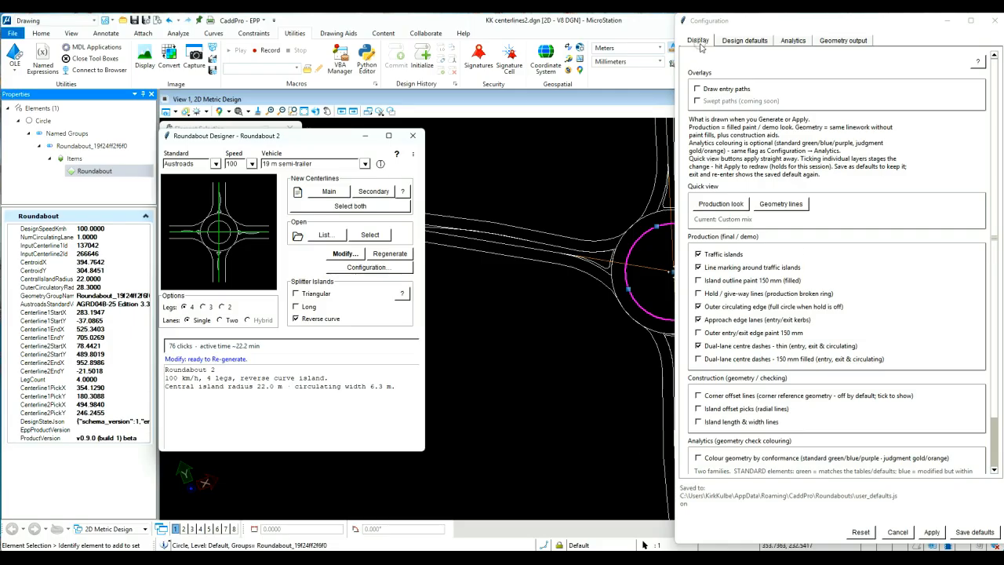
{"action": "middle_click_drag", "start_coordinate": [621, 254], "coordinate": [526, 246]}
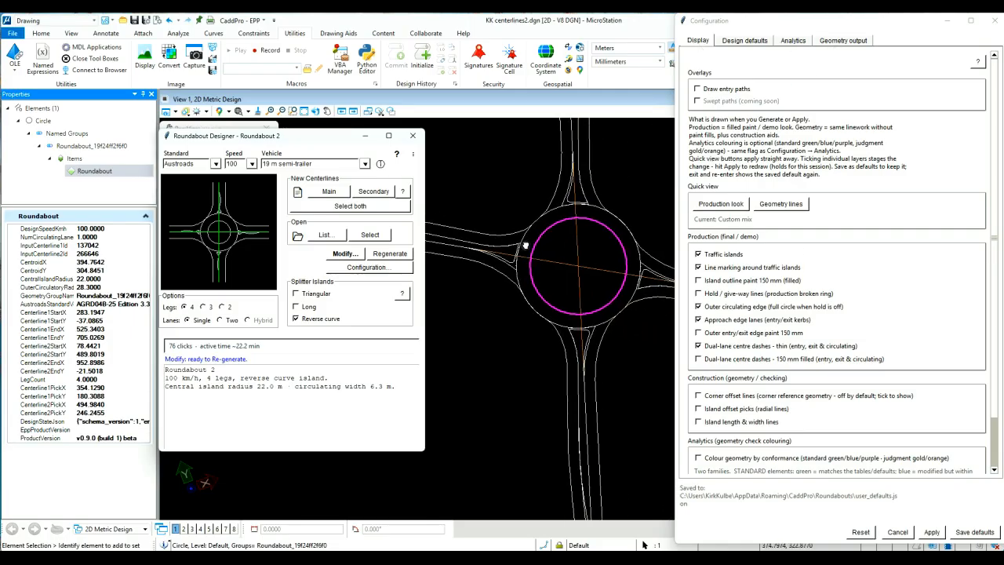
{"action": "left_click", "coordinate": [698, 89]}
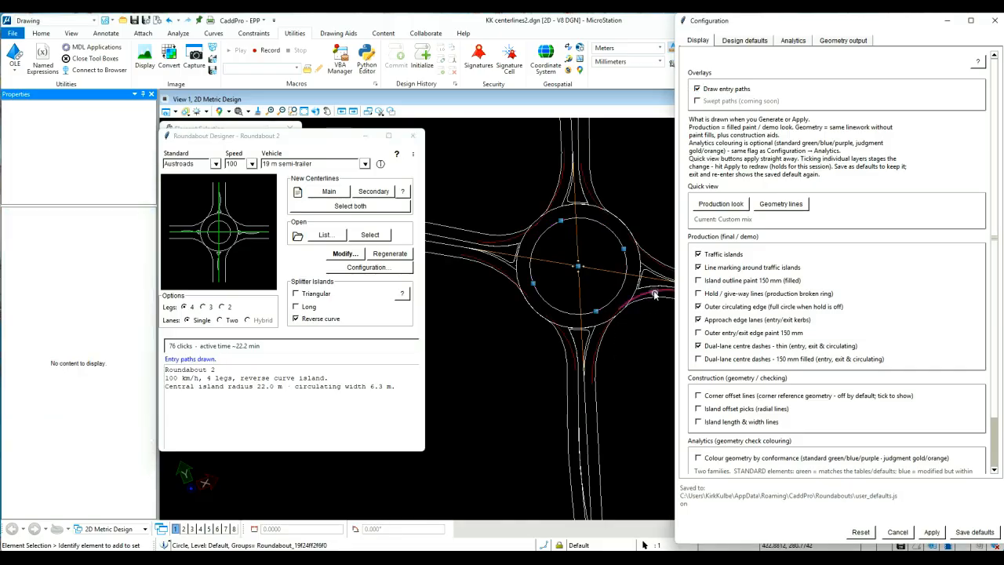
{"action": "left_click", "coordinate": [698, 88]}
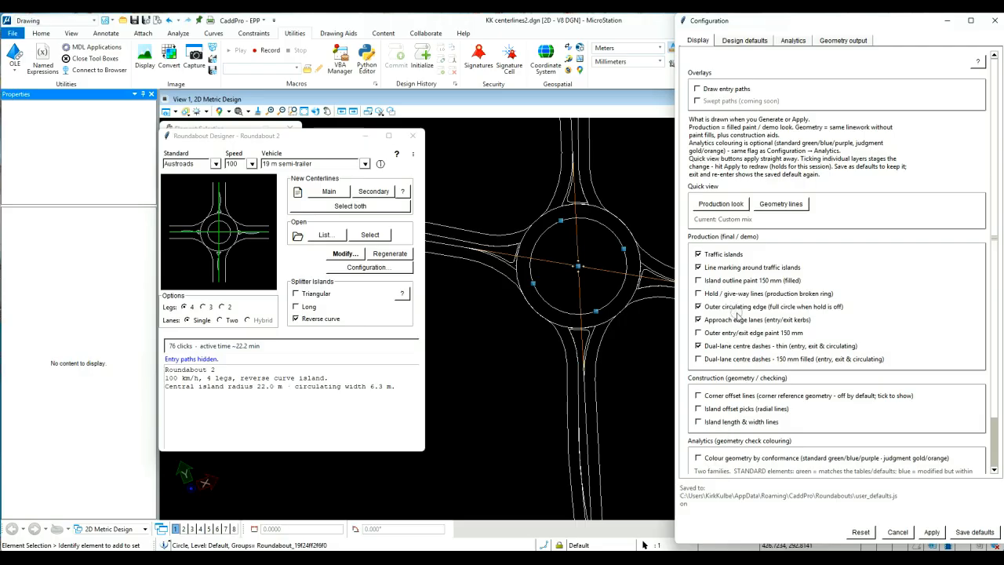
Apply the Production look quick view and inspect the roundabout's line markings up close
{"action": "left_click", "coordinate": [724, 204]}
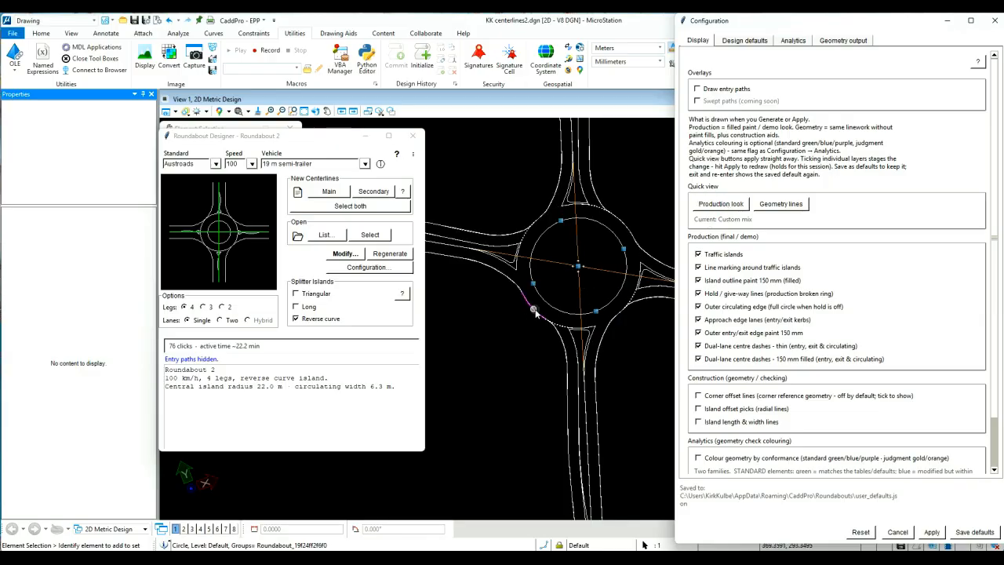
{"action": "scroll", "coordinate": [535, 311], "scroll_direction": "up", "scroll_amount": 2}
{"action": "scroll", "coordinate": [575, 299], "scroll_direction": "up", "scroll_amount": 4}
{"action": "scroll", "coordinate": [637, 408], "scroll_direction": "down", "scroll_amount": 2}
{"action": "middle_click_drag", "start_coordinate": [637, 407], "coordinate": [459, 260]}
{"action": "scroll", "coordinate": [508, 359], "scroll_direction": "down", "scroll_amount": 4}
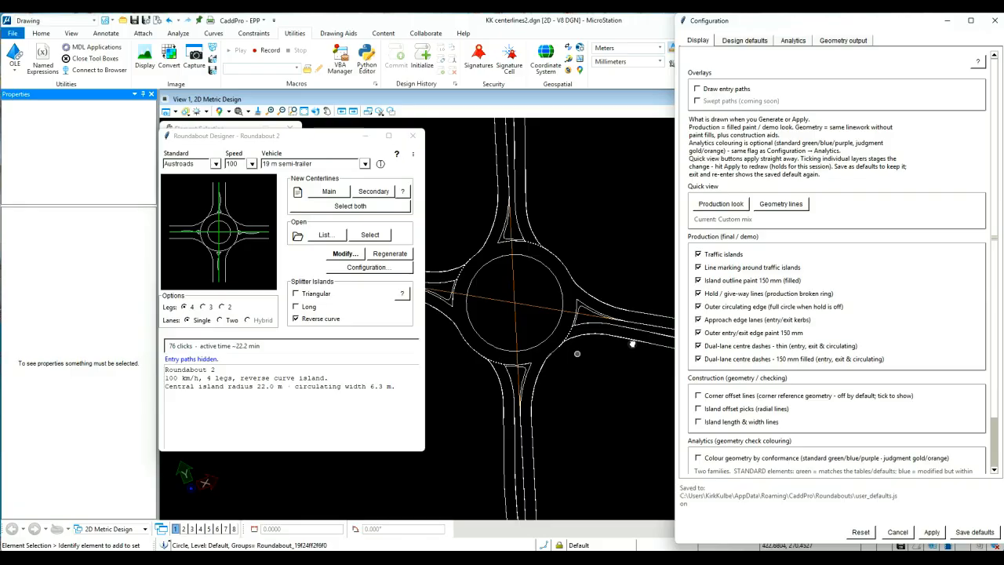
Apply the Geometry lines quick view and inspect the eastern splitter island's offset and length construction lines
{"action": "left_click", "coordinate": [781, 203]}
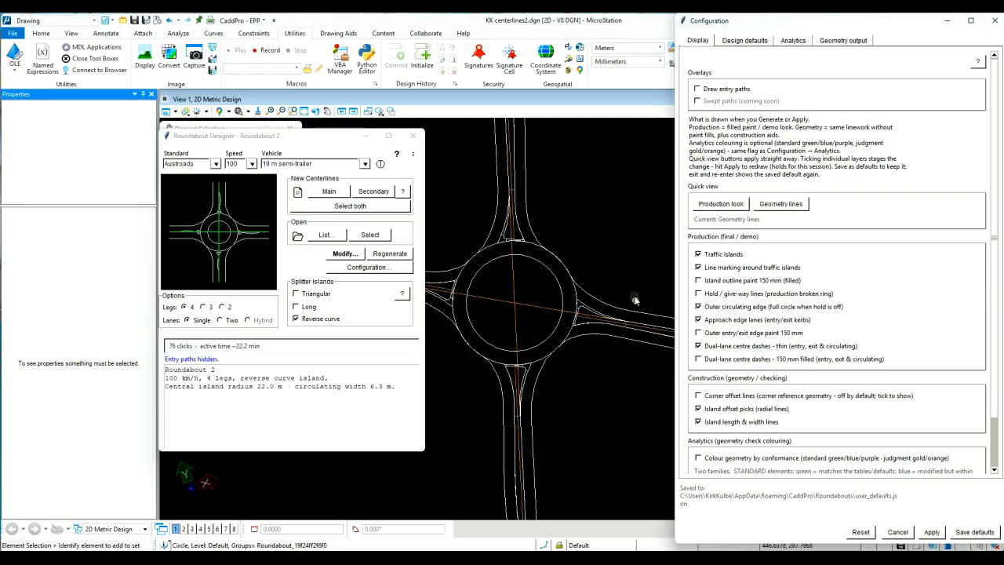
{"action": "scroll", "coordinate": [568, 330], "scroll_direction": "up", "scroll_amount": 5}
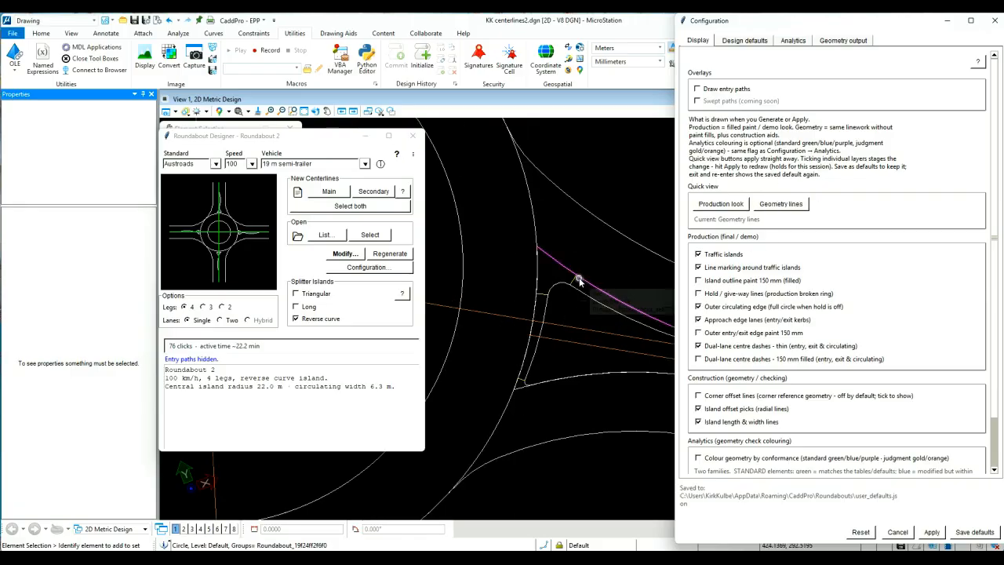
{"action": "left_click", "coordinate": [574, 280]}
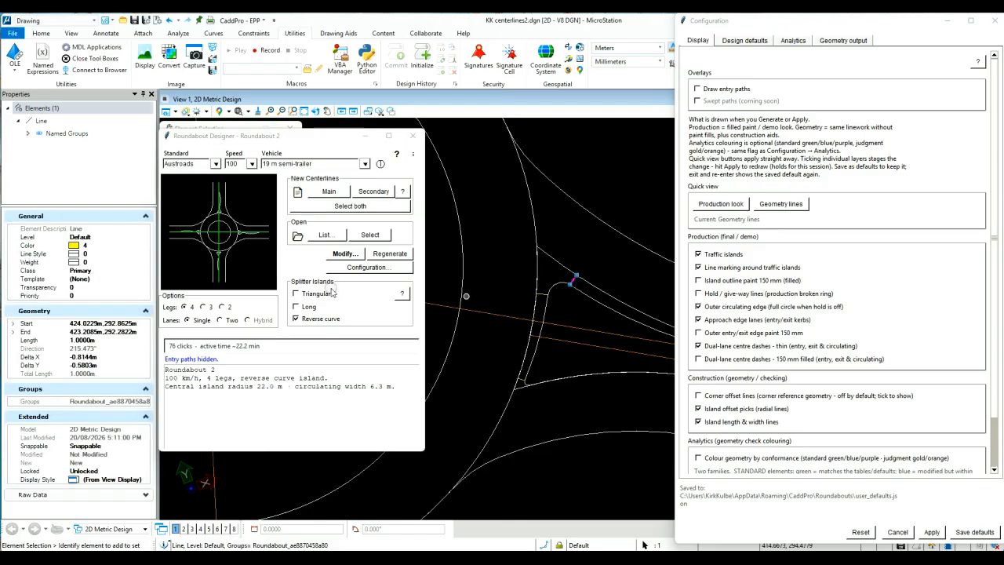
{"action": "left_click", "coordinate": [577, 345]}
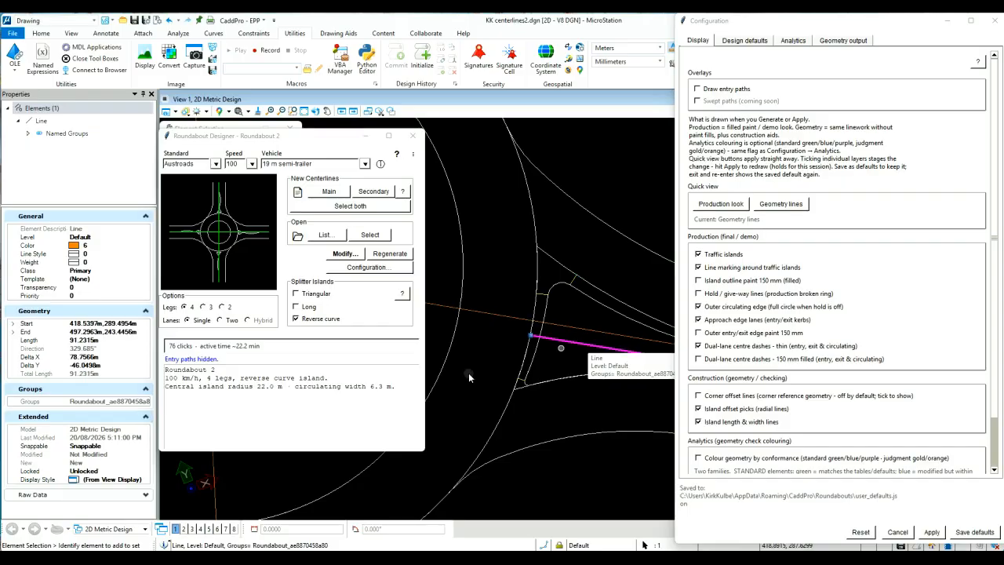
{"action": "scroll", "coordinate": [588, 339], "scroll_direction": "down", "scroll_amount": 5}
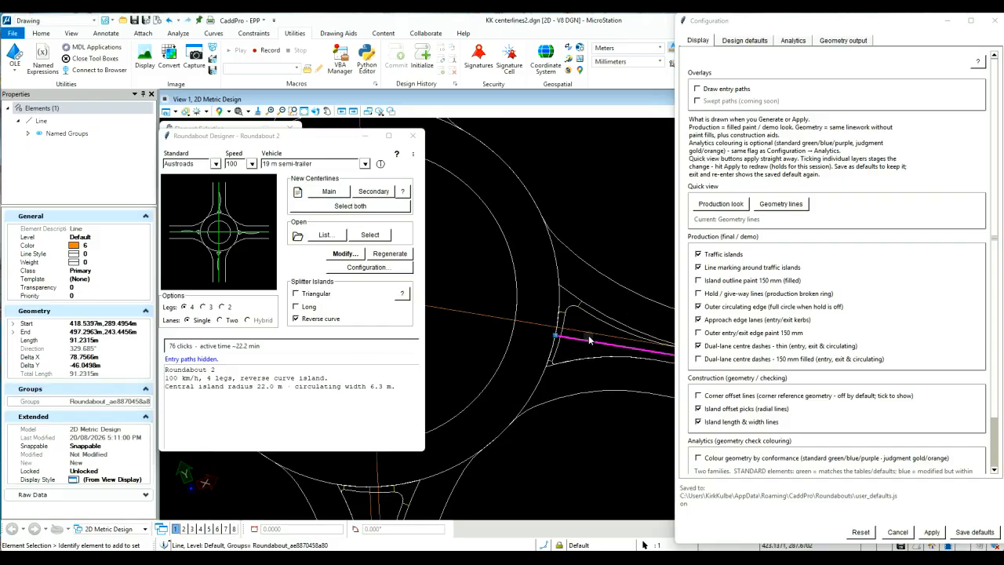
Turn off the island offset picks and the island length & width lines, and apply the change to the drawing
{"action": "left_click", "coordinate": [700, 409]}
{"action": "left_click", "coordinate": [710, 424]}
{"action": "left_click", "coordinate": [933, 532]}
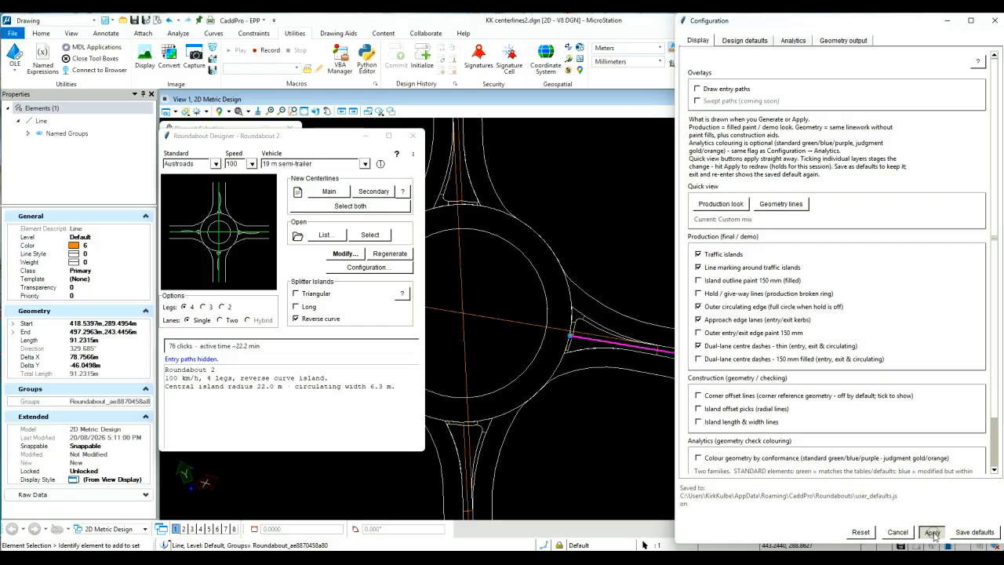
In the design defaults, untick the derived exit radius and open the manual radius value for editing
{"action": "left_click", "coordinate": [743, 40]}
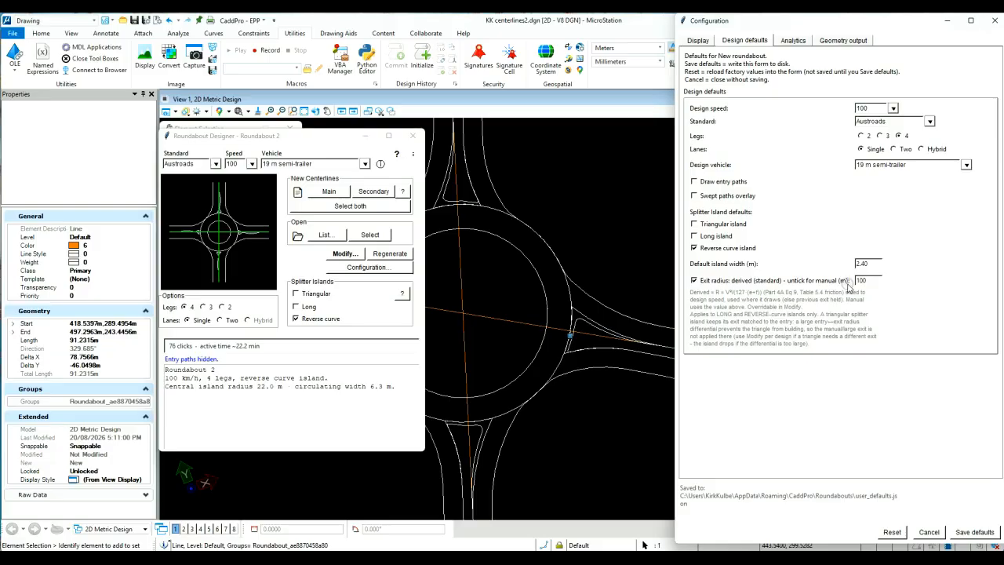
{"action": "left_click", "coordinate": [694, 281]}
{"action": "double_click", "coordinate": [867, 281]}
Review the analytics and geometry output settings, and check the element type of the marking around the eastern splitter island
{"action": "left_click", "coordinate": [794, 40]}
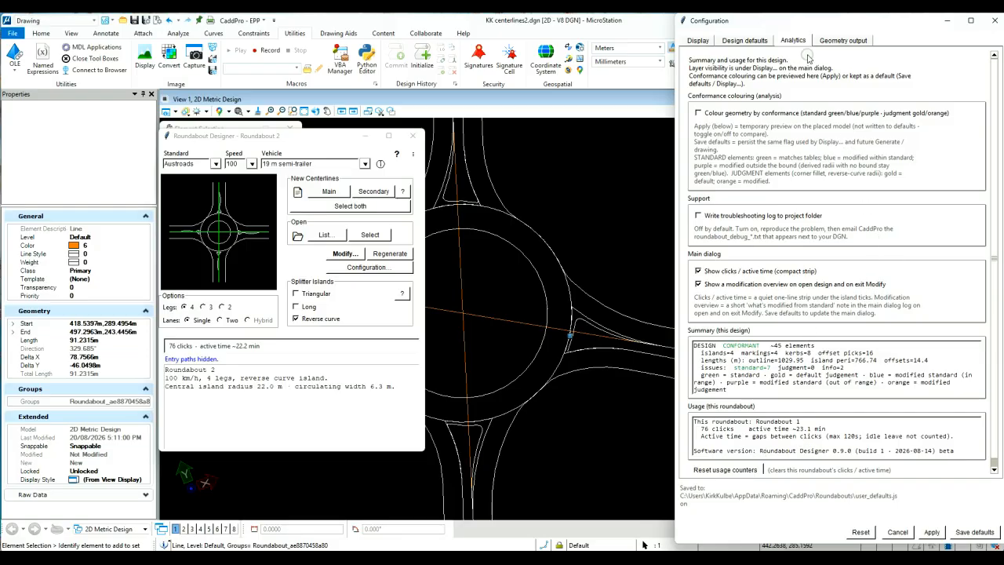
{"action": "left_click", "coordinate": [839, 40]}
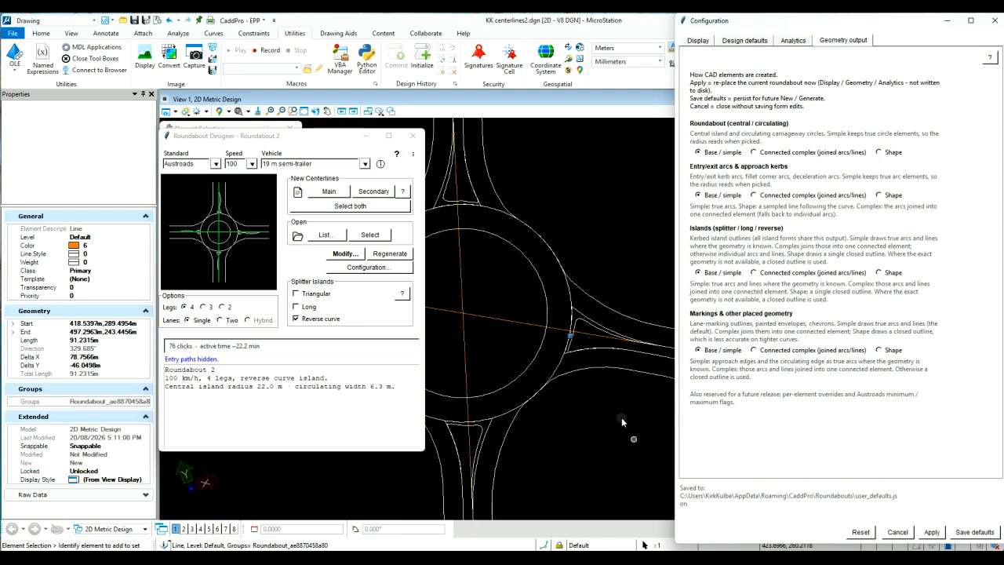
{"action": "left_click", "coordinate": [583, 316]}
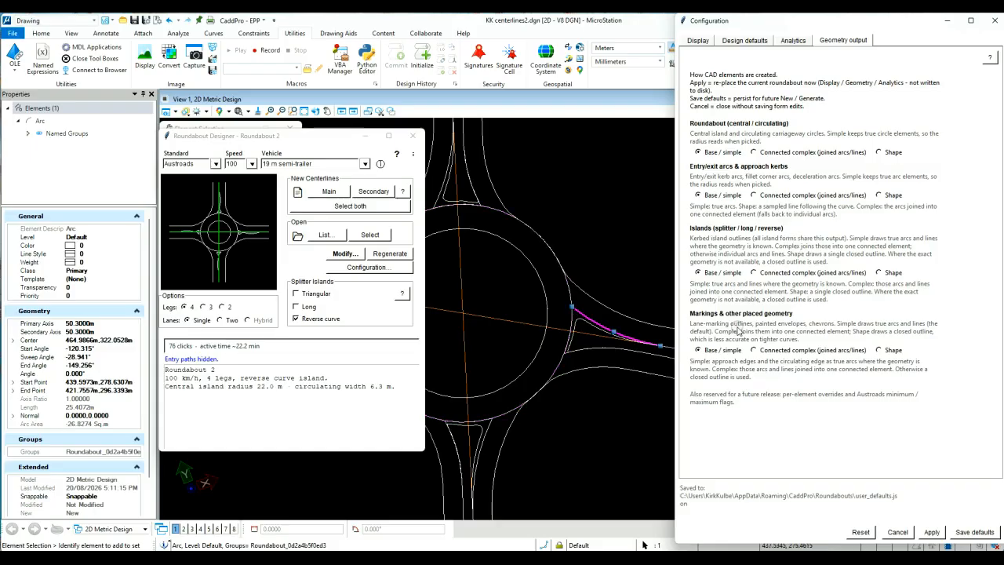
Set markings and other placed geometry to Connected complex, apply it, and check the eastern island marking's element type
{"action": "left_click", "coordinate": [770, 353]}
{"action": "left_click", "coordinate": [931, 532]}
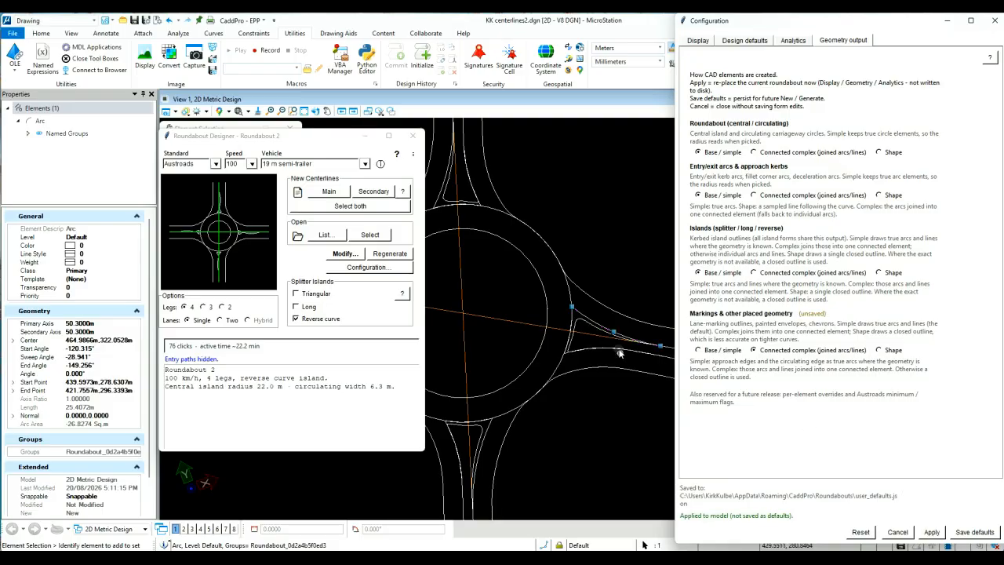
{"action": "left_click", "coordinate": [601, 328]}
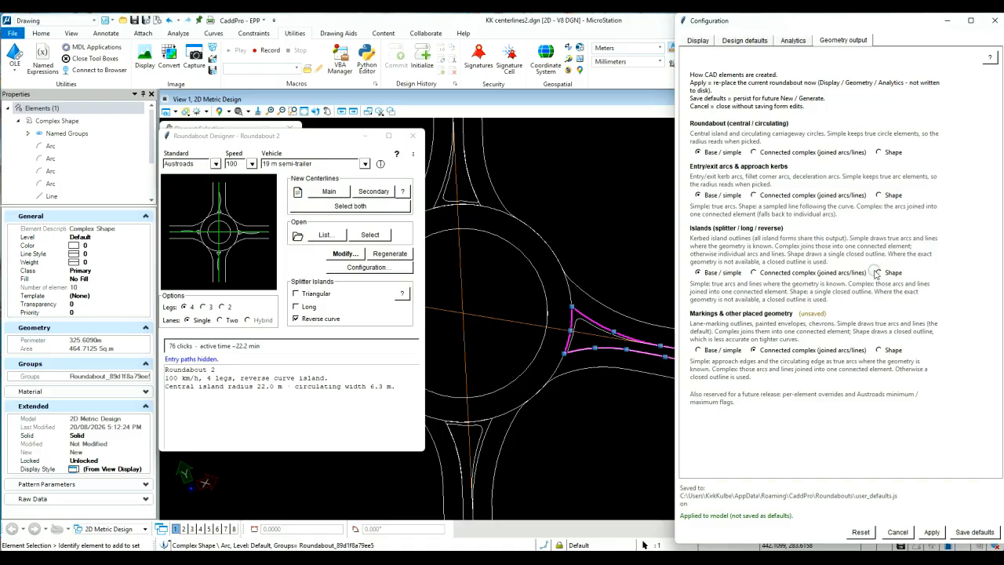
Set markings and other placed geometry to Shape, apply it, and check the eastern island marking's properties
{"action": "left_click", "coordinate": [881, 350]}
{"action": "left_click", "coordinate": [931, 532]}
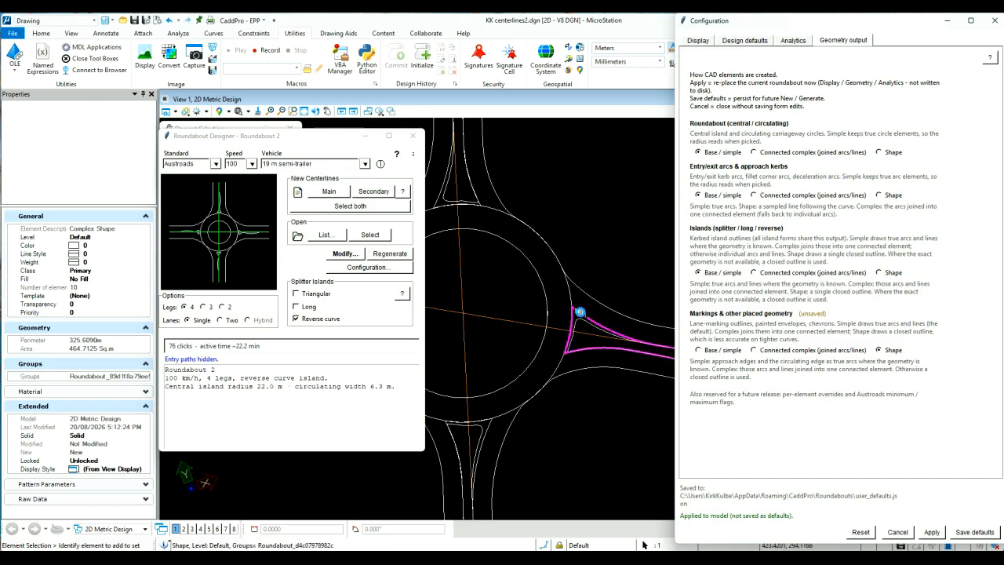
{"action": "left_click", "coordinate": [583, 314]}
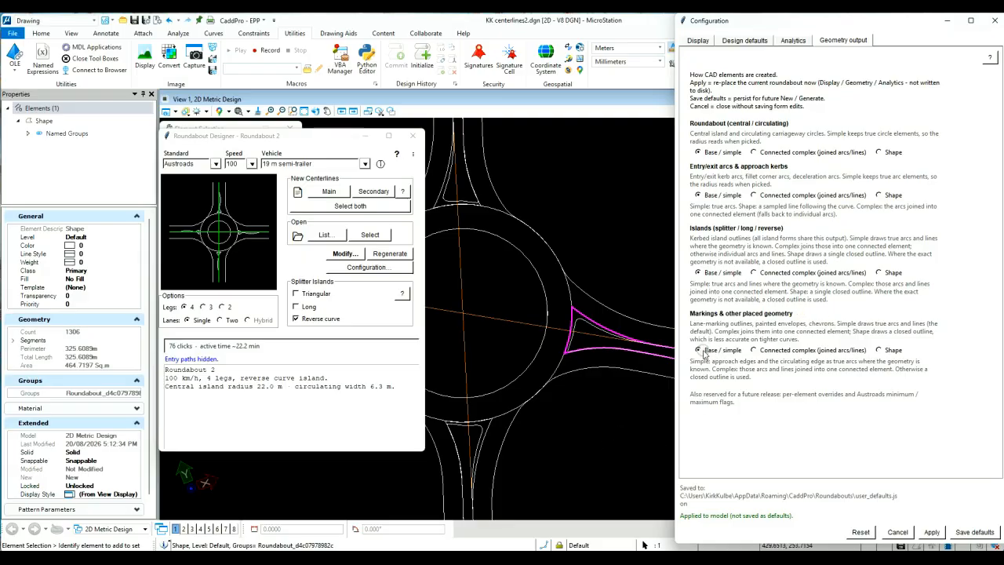
Save the base/simple geometry output settings as defaults, close the configuration, and regenerate the roundabout
{"action": "left_click", "coordinate": [959, 533]}
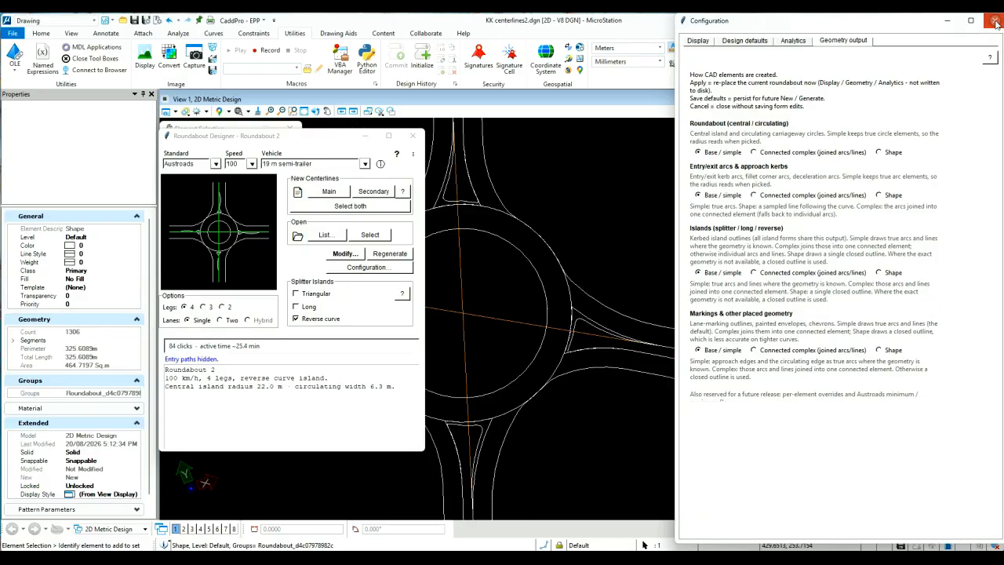
{"action": "left_click", "coordinate": [382, 254]}
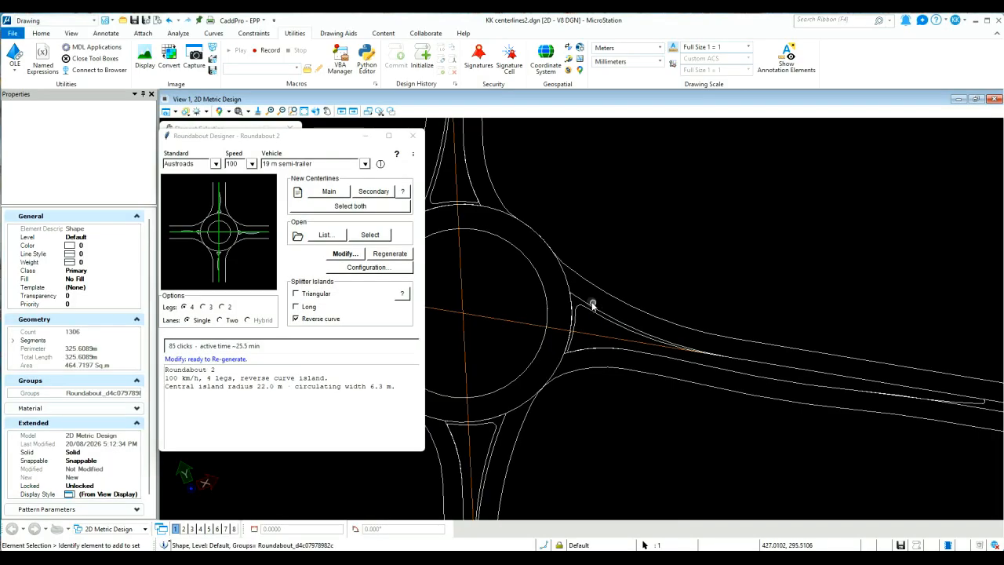
{"action": "scroll", "coordinate": [769, 309], "scroll_direction": "down", "scroll_amount": 5}
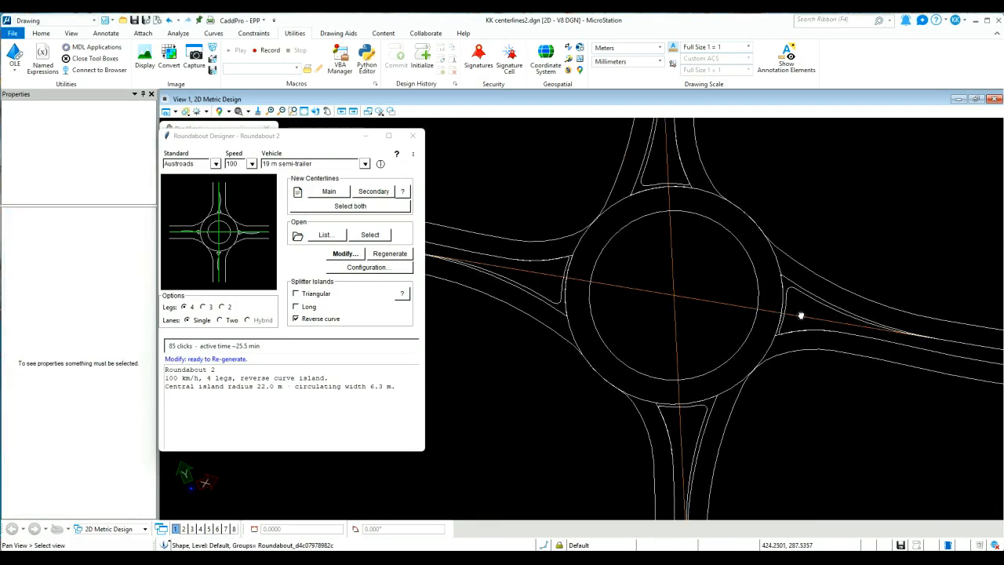
{"action": "scroll", "coordinate": [797, 317], "scroll_direction": "down", "scroll_amount": 2}
{"action": "middle_click_drag", "start_coordinate": [818, 352], "coordinate": [719, 335]}
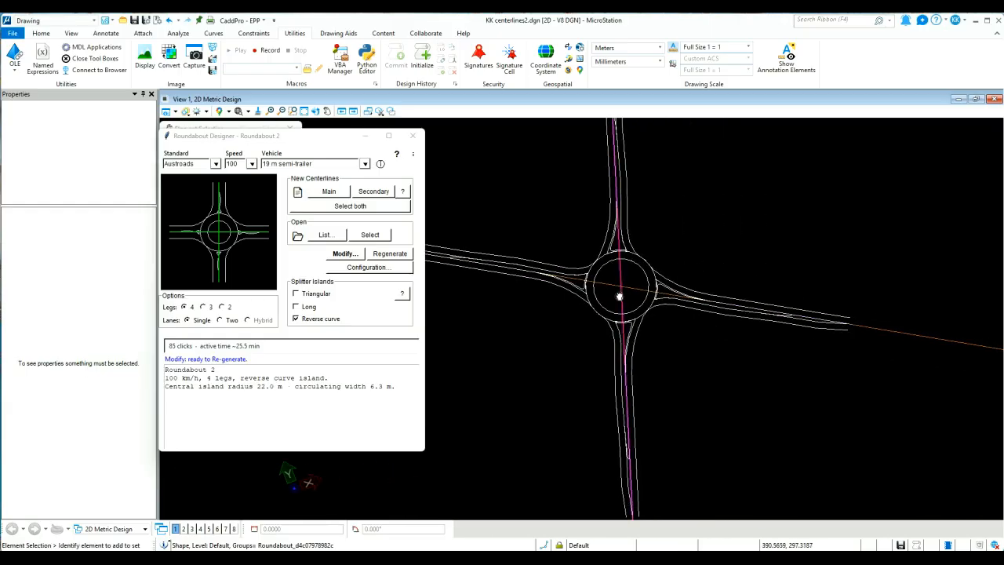
{"action": "scroll", "coordinate": [618, 294], "scroll_direction": "up", "scroll_amount": 4}
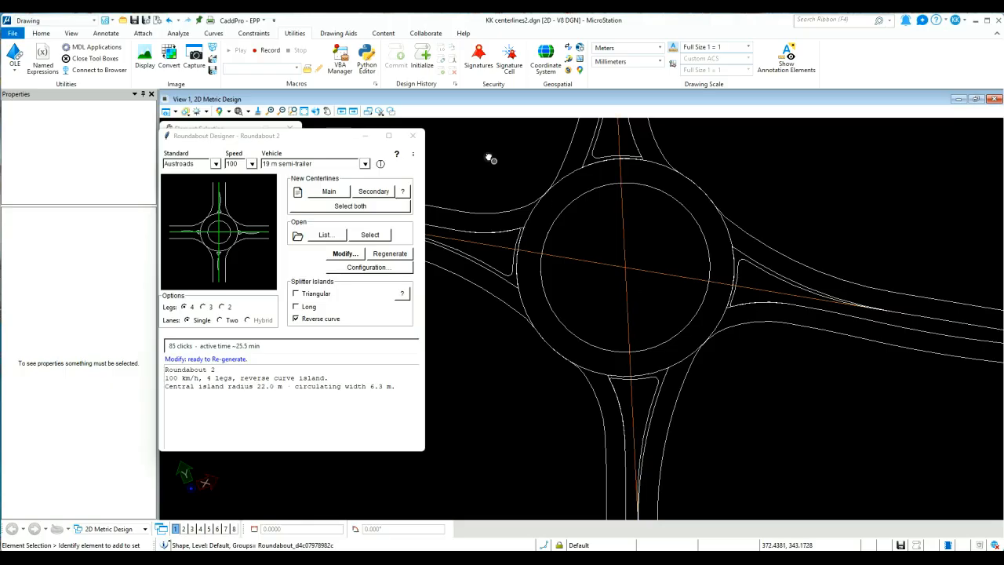
View the online documentation for the Roundabout Designer main dialog in the browser, and return to the drawing
{"action": "left_click", "coordinate": [398, 155]}
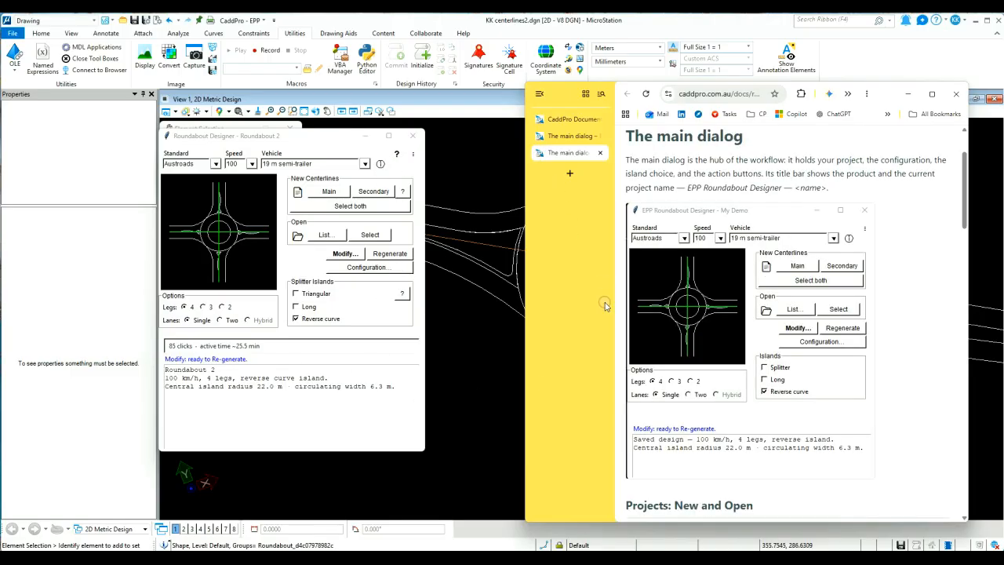
{"action": "left_click", "coordinate": [909, 93]}
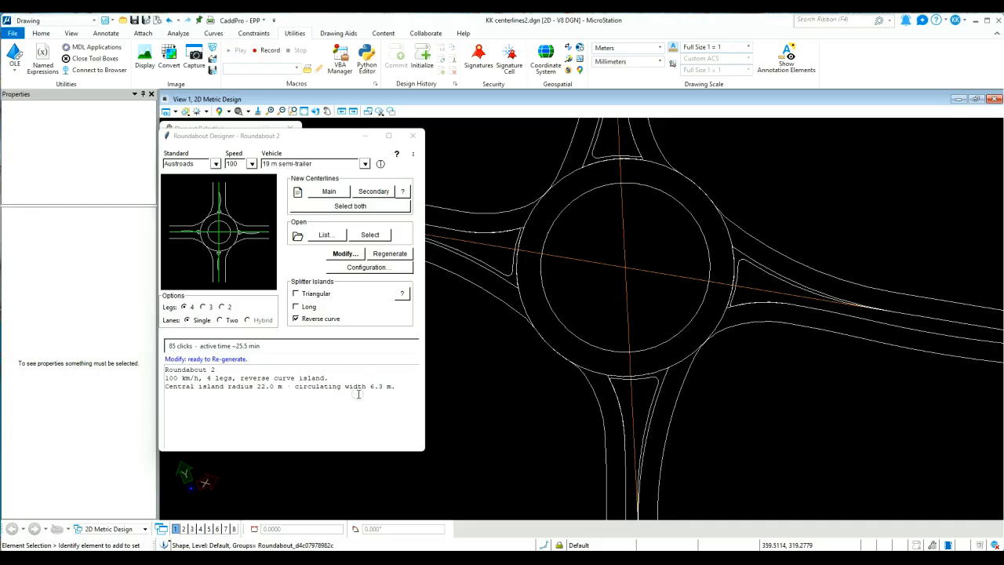
Open the roundabout design for modification and review the central island radius and circulating width parameters
{"action": "left_click", "coordinate": [343, 254]}
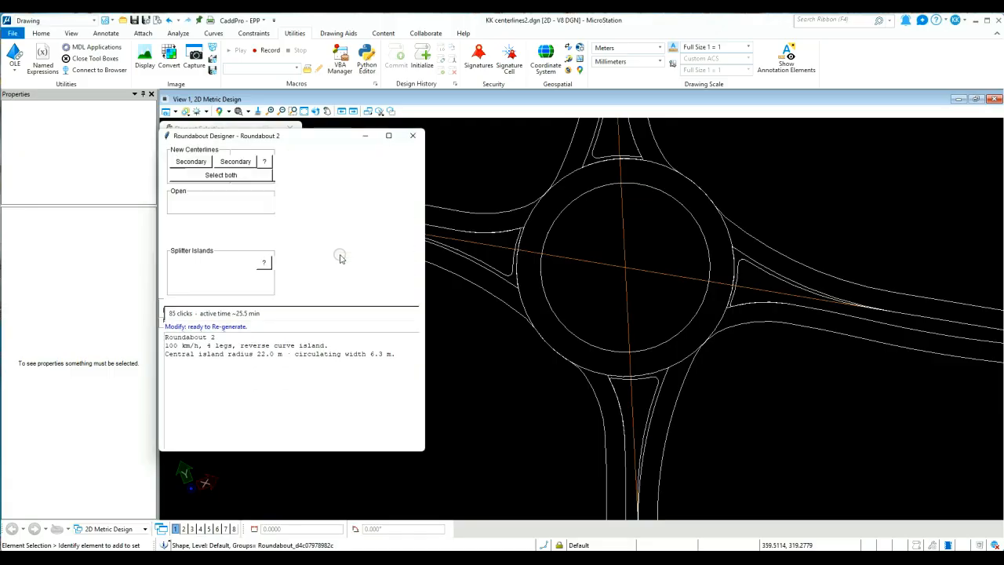
{"action": "mouse_move", "coordinate": [605, 287]}
{"action": "middle_mouse_down"}
{"action": "mouse_move", "coordinate": [696, 327]}
{"action": "mouse_move", "coordinate": [654, 269]}
{"action": "mouse_move", "coordinate": [646, 276]}
{"action": "middle_mouse_up"}
{"action": "scroll", "coordinate": [684, 325], "scroll_direction": "down", "scroll_amount": 2}
{"action": "key", "text": "Escape"}
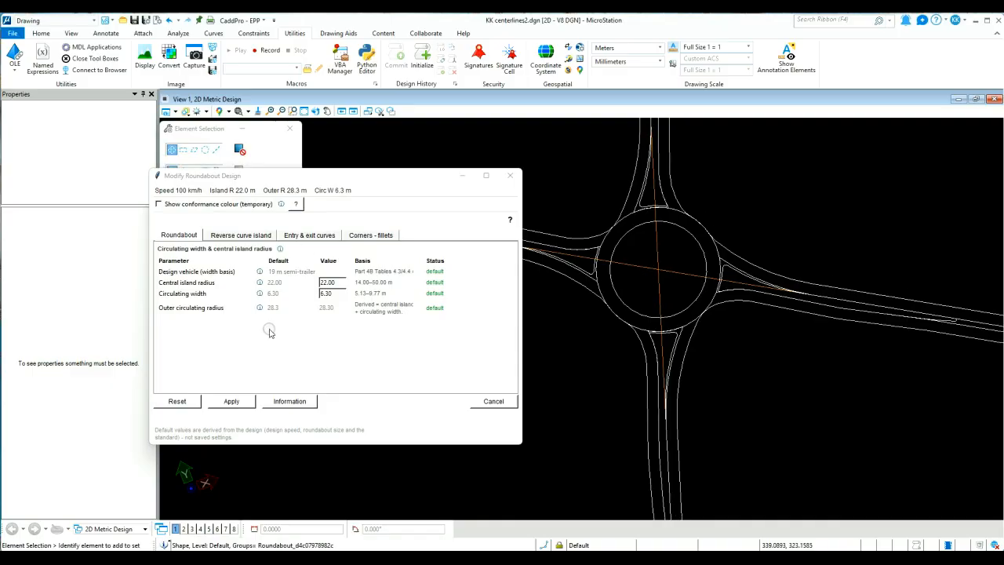
{"action": "left_click", "coordinate": [327, 282]}
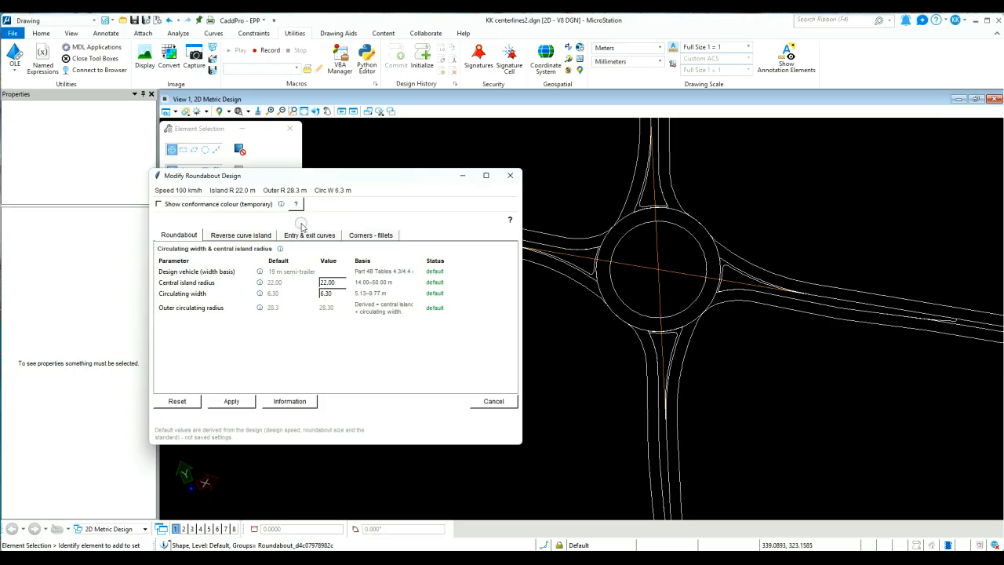
Set the reverse curve island's nose radius to 1.5 m, preview the change in the drawing, and accept it
{"action": "left_click", "coordinate": [235, 236]}
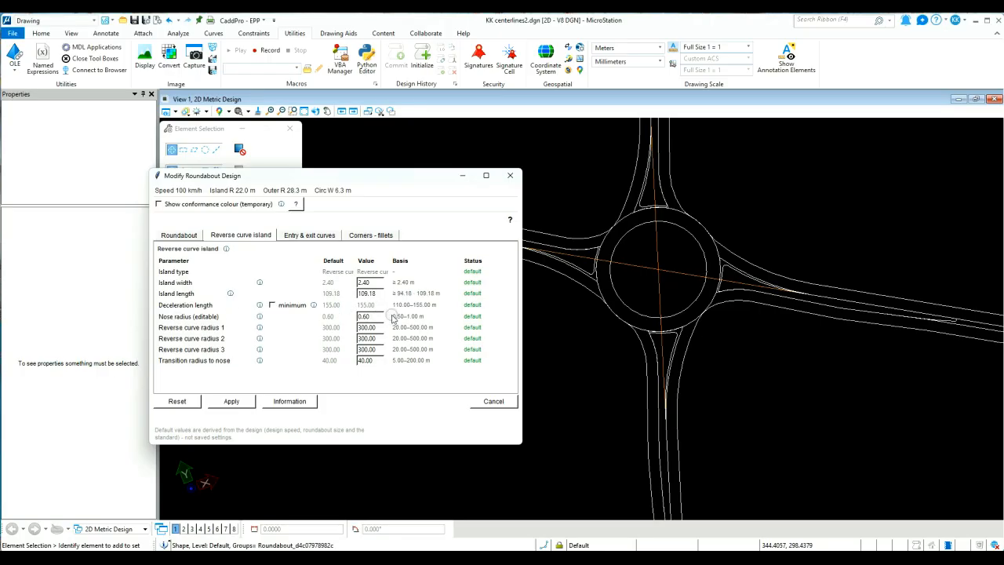
{"action": "left_click_drag", "start_coordinate": [378, 317], "coordinate": [282, 317]}
{"action": "type", "text": "1.5"}
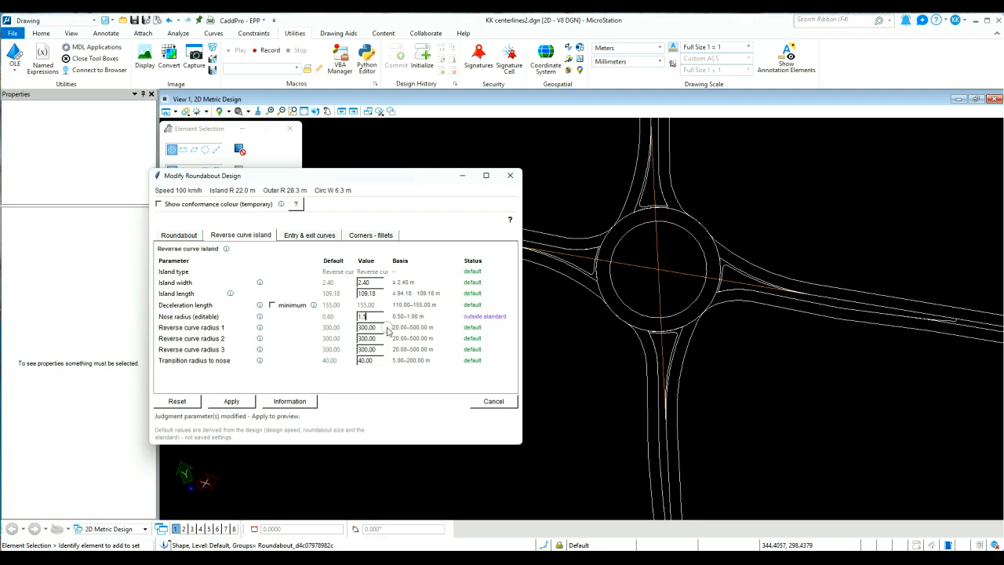
{"action": "left_click", "coordinate": [234, 402]}
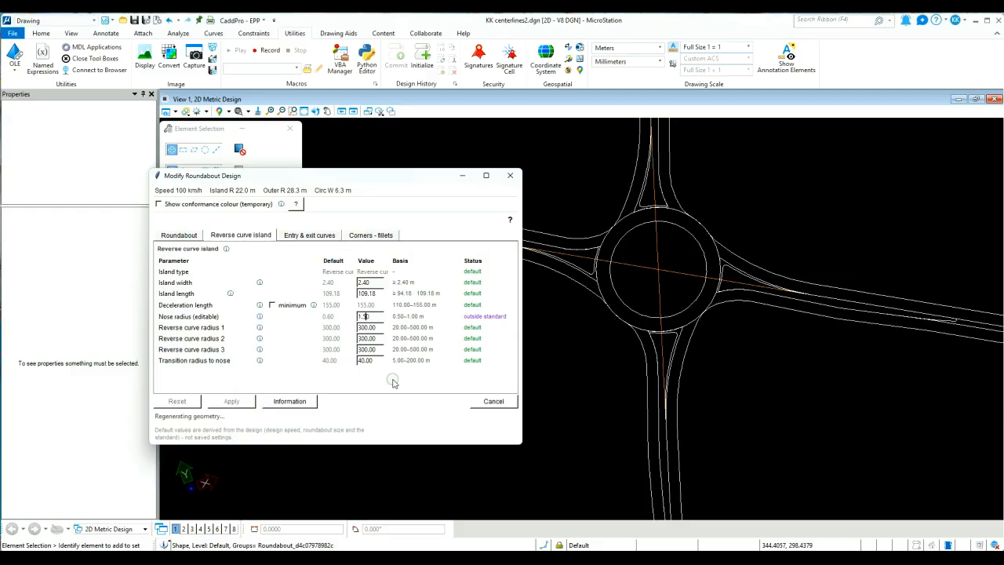
{"action": "scroll", "coordinate": [908, 317], "scroll_direction": "up", "scroll_amount": 2}
{"action": "middle_click_drag", "start_coordinate": [908, 317], "coordinate": [817, 293]}
{"action": "right_click", "coordinate": [817, 292]}
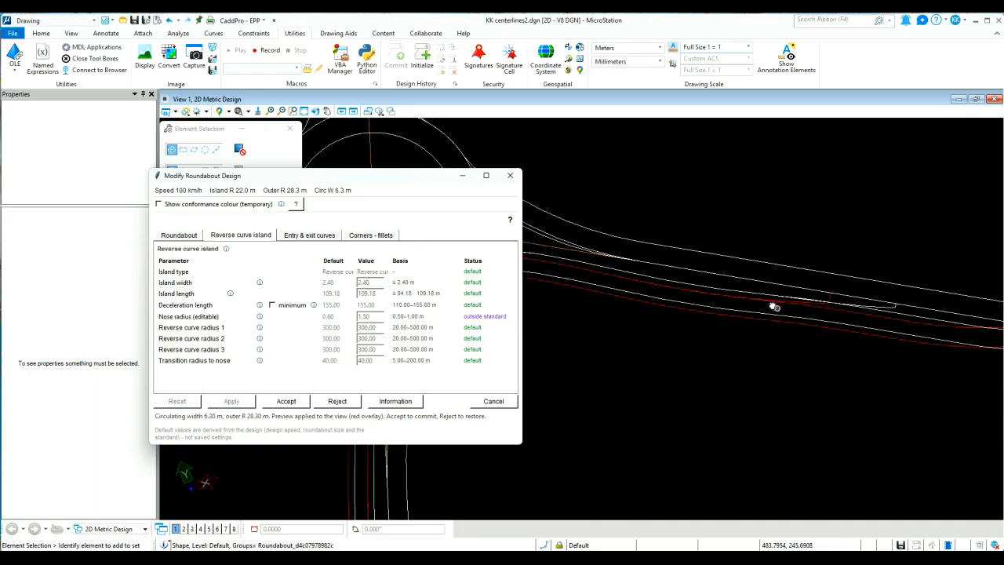
{"action": "middle_click_drag", "start_coordinate": [668, 294], "coordinate": [790, 295]}
{"action": "left_click", "coordinate": [286, 402]}
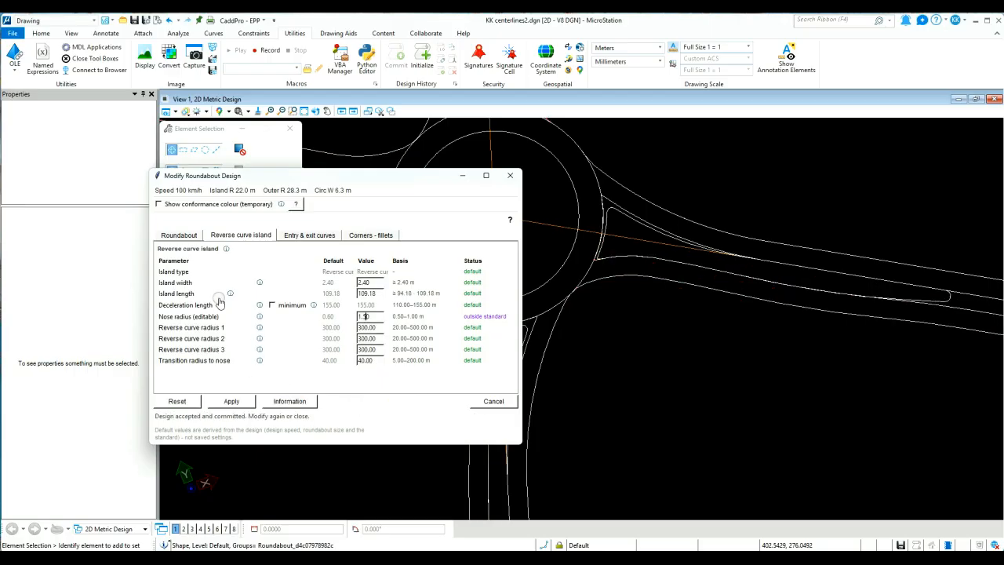
Turn on the temporary conformance colouring and inspect the nose of the eastern splitter island
{"action": "scroll", "coordinate": [584, 314], "scroll_direction": "down", "scroll_amount": 2}
{"action": "mouse_move", "coordinate": [577, 281]}
{"action": "middle_mouse_down"}
{"action": "mouse_move", "coordinate": [661, 288]}
{"action": "mouse_move", "coordinate": [711, 312]}
{"action": "middle_mouse_up"}
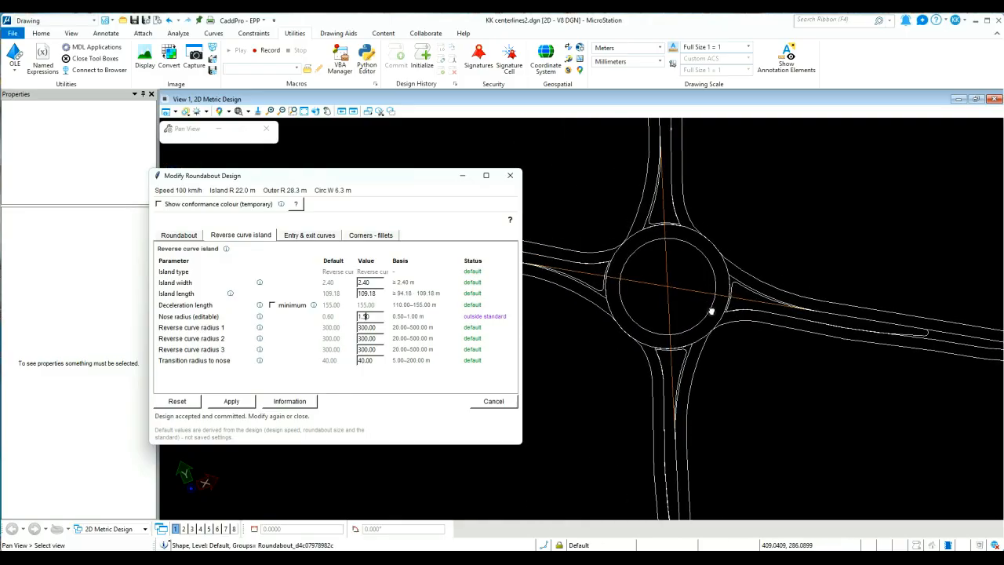
{"action": "left_click", "coordinate": [189, 205]}
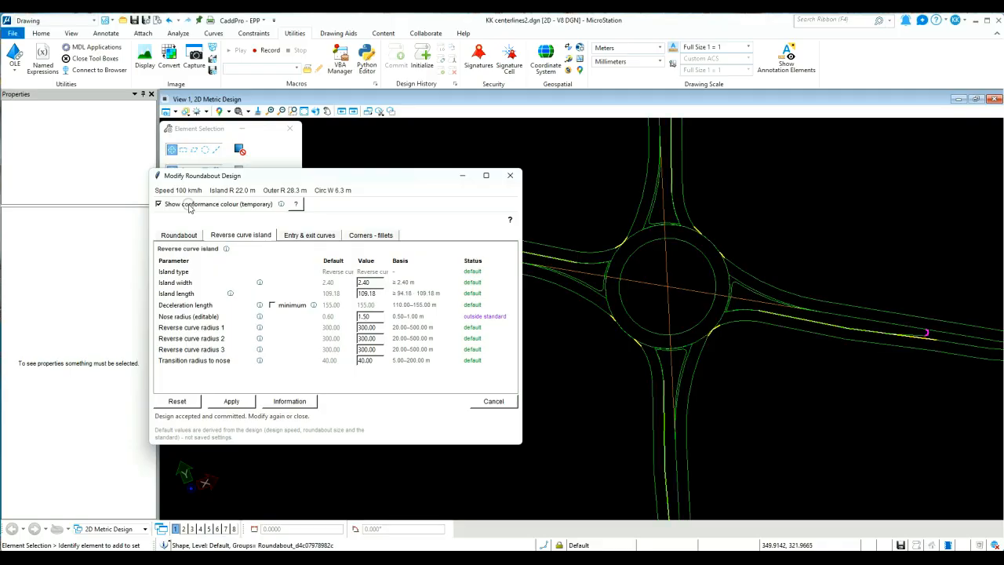
{"action": "scroll", "coordinate": [927, 339], "scroll_direction": "up", "scroll_amount": 3}
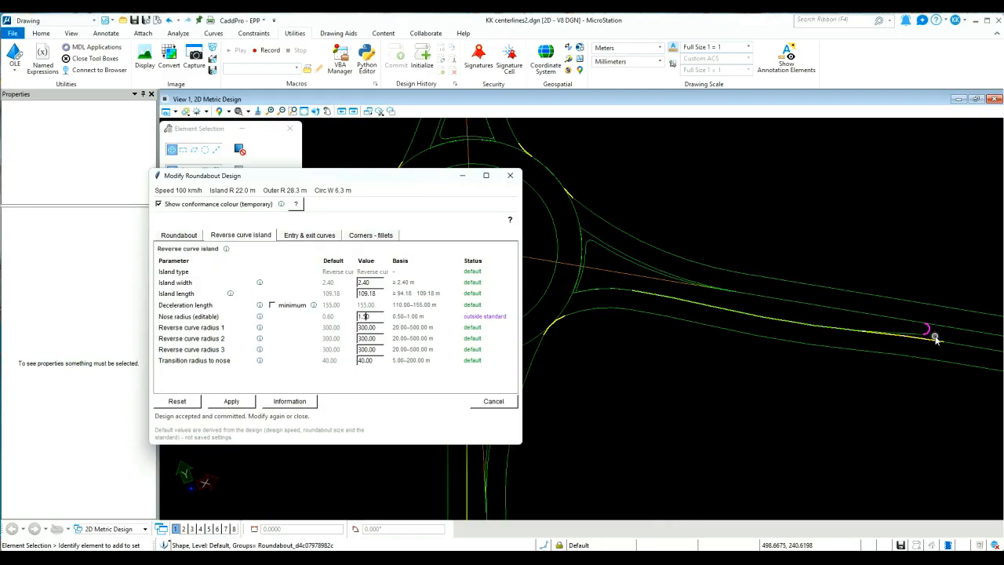
{"action": "scroll", "coordinate": [613, 306], "scroll_direction": "down", "scroll_amount": 2}
{"action": "mouse_move", "coordinate": [595, 295]}
{"action": "middle_mouse_down"}
{"action": "mouse_move", "coordinate": [667, 284]}
{"action": "mouse_move", "coordinate": [729, 308]}
{"action": "middle_mouse_up"}
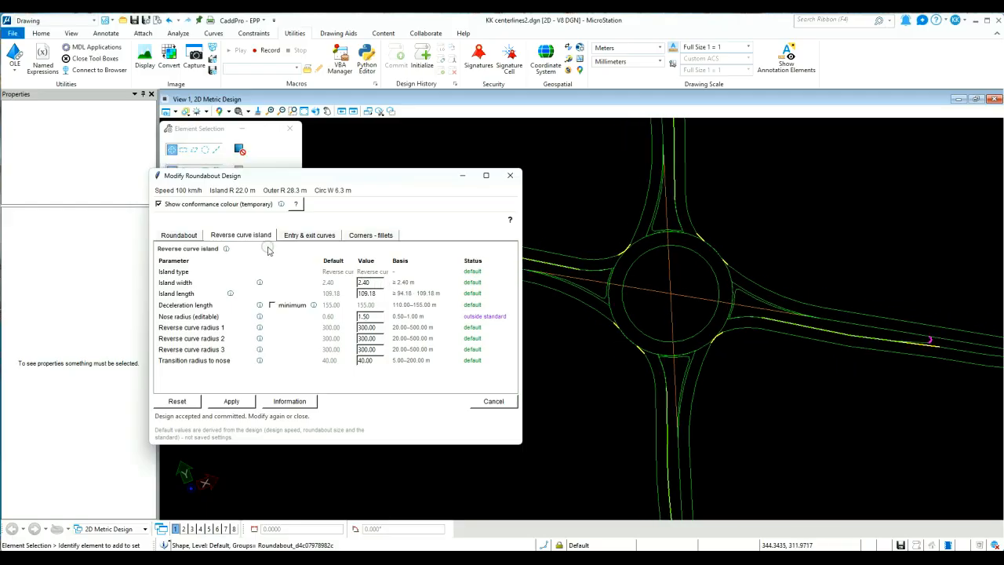
Pick the exit curve on the southern leg, set its radius to 50 m, apply the preview, and accept it
{"action": "left_click", "coordinate": [300, 236]}
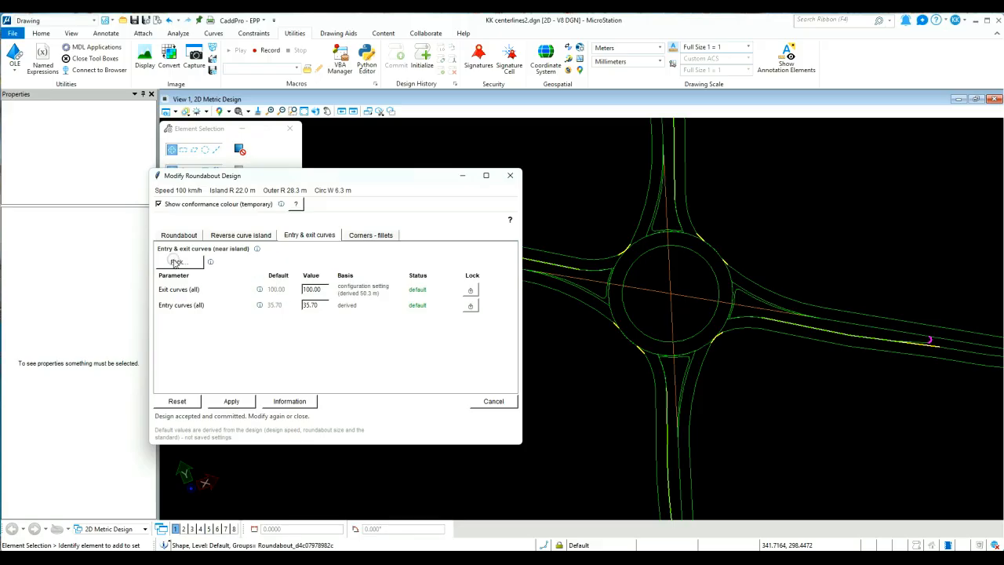
{"action": "left_click", "coordinate": [175, 262]}
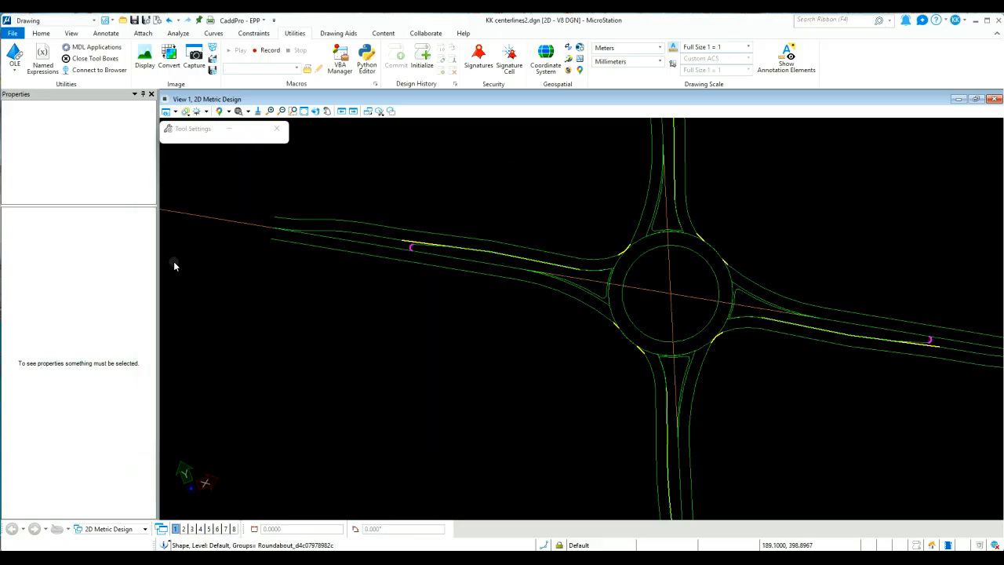
{"action": "left_click", "coordinate": [684, 373]}
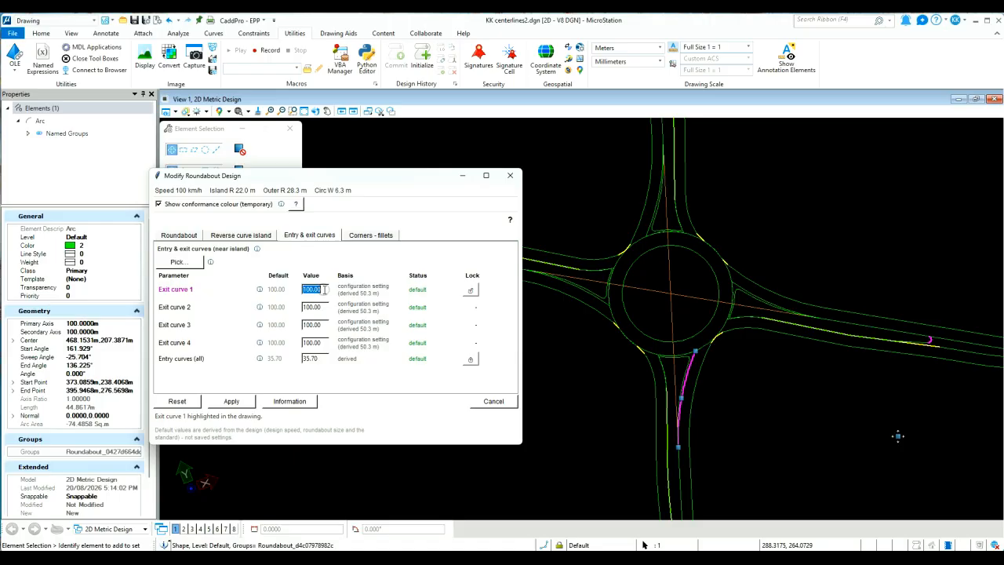
{"action": "left_click_drag", "start_coordinate": [323, 291], "coordinate": [286, 289]}
{"action": "type", "text": "50"}
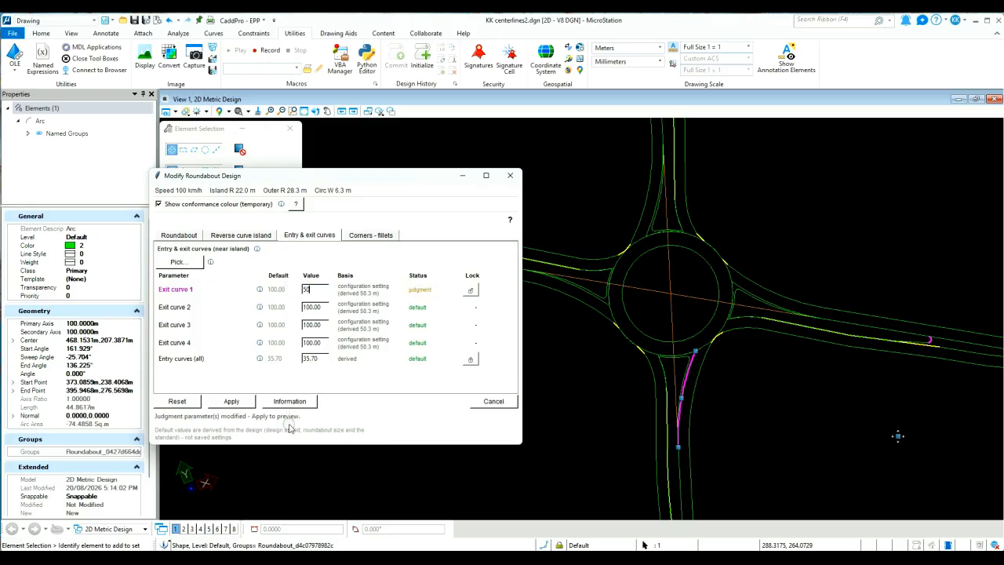
{"action": "left_click", "coordinate": [232, 401]}
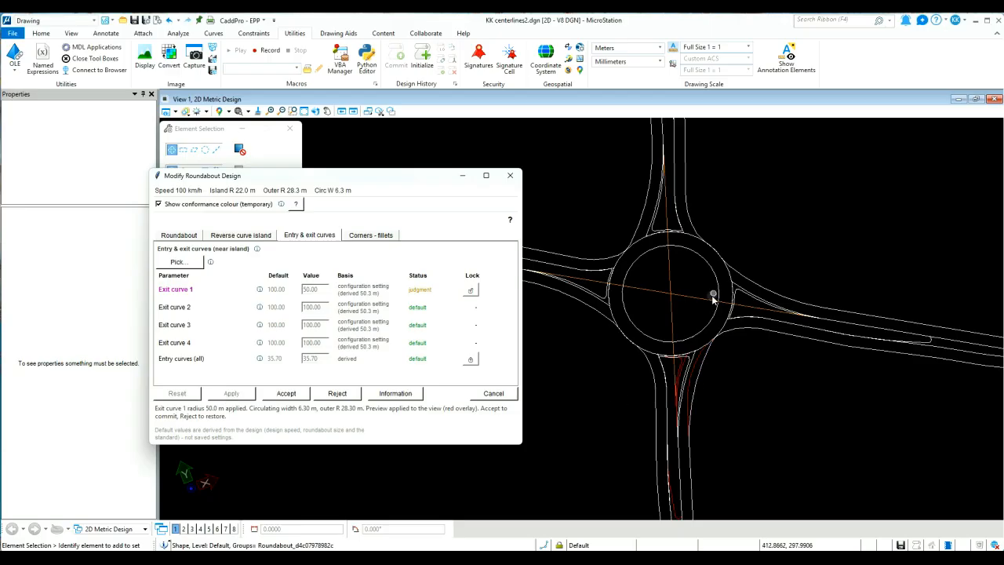
{"action": "left_click", "coordinate": [289, 394]}
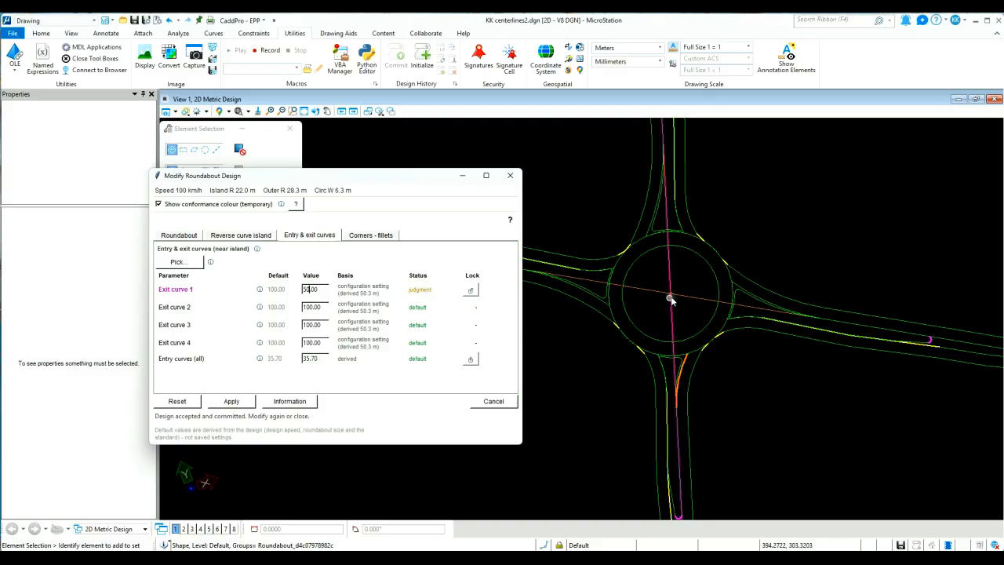
Review the corner fillet settings, close the design modification, and highlight the roundabout's design summary text
{"action": "left_click", "coordinate": [359, 236]}
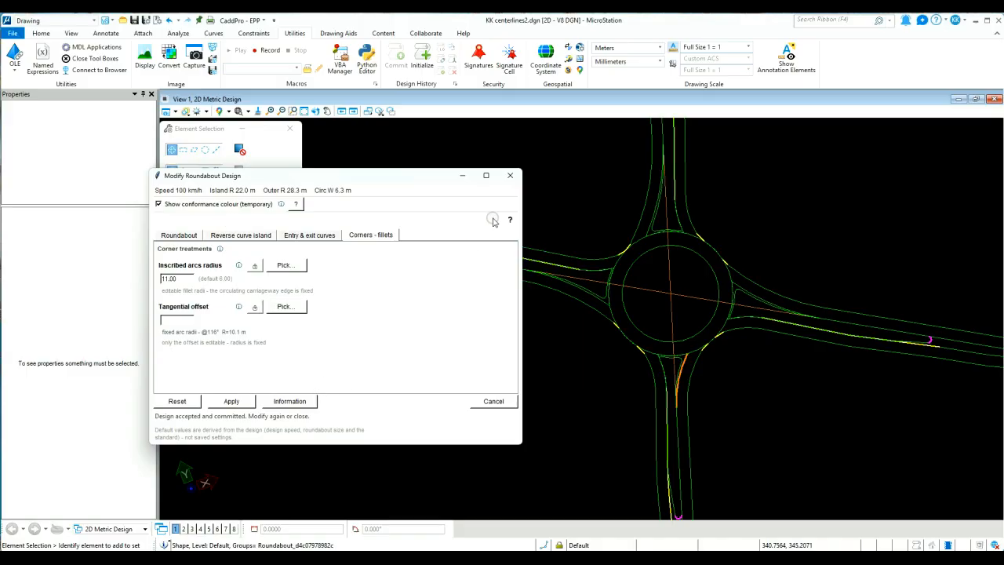
{"action": "left_click", "coordinate": [511, 178]}
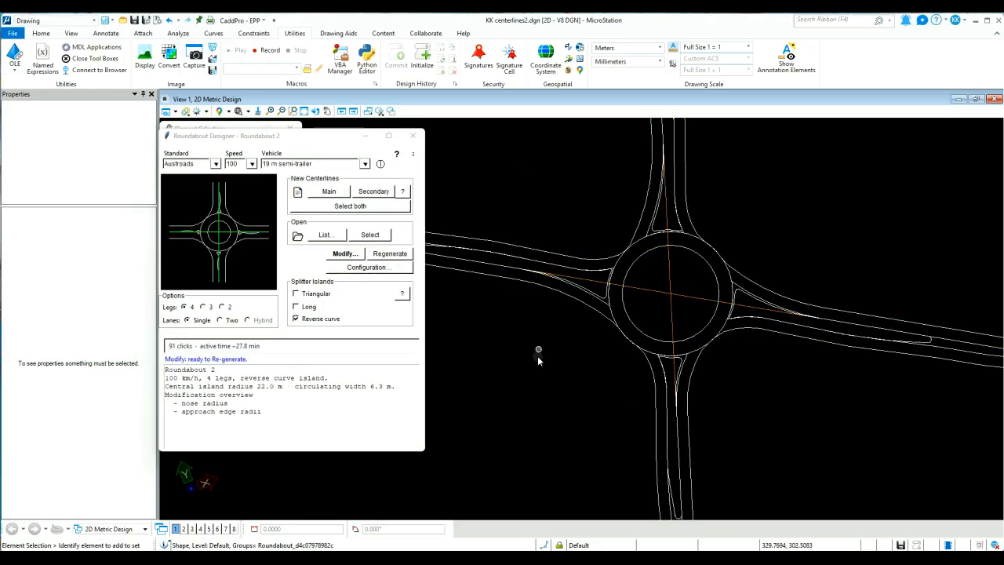
{"action": "left_click_drag", "start_coordinate": [263, 412], "coordinate": [135, 363]}
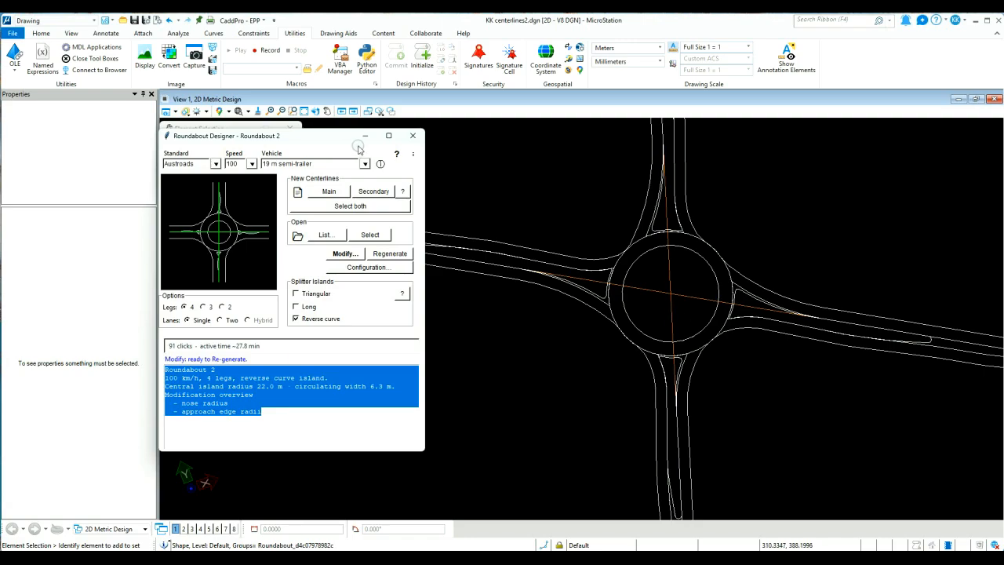
Close and relaunch Roundabout Designer, and reopen Roundabout 2 from the list of roundabouts in the drawing
{"action": "left_click", "coordinate": [412, 136]}
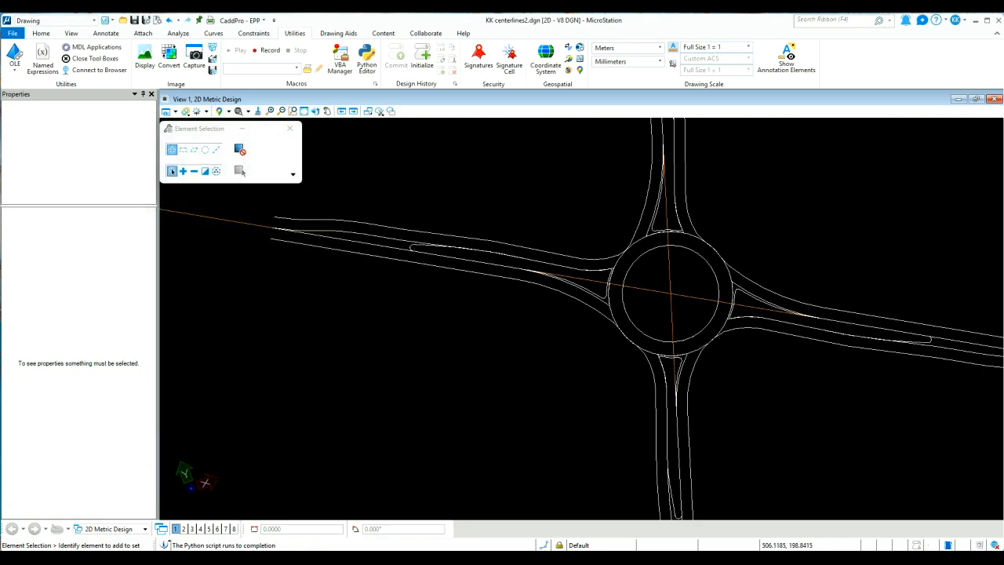
{"action": "key", "text": "F2"}
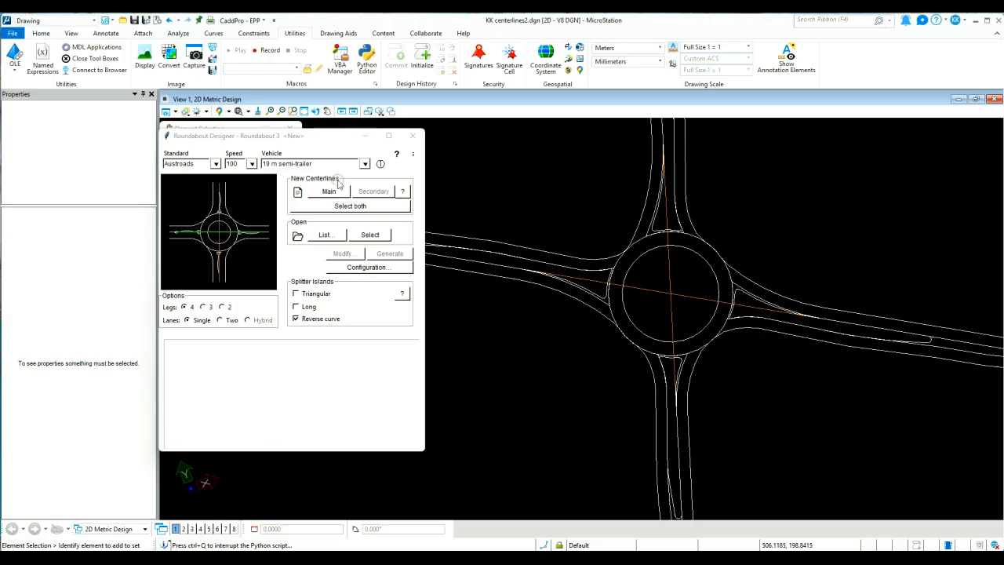
{"action": "left_click", "coordinate": [324, 235]}
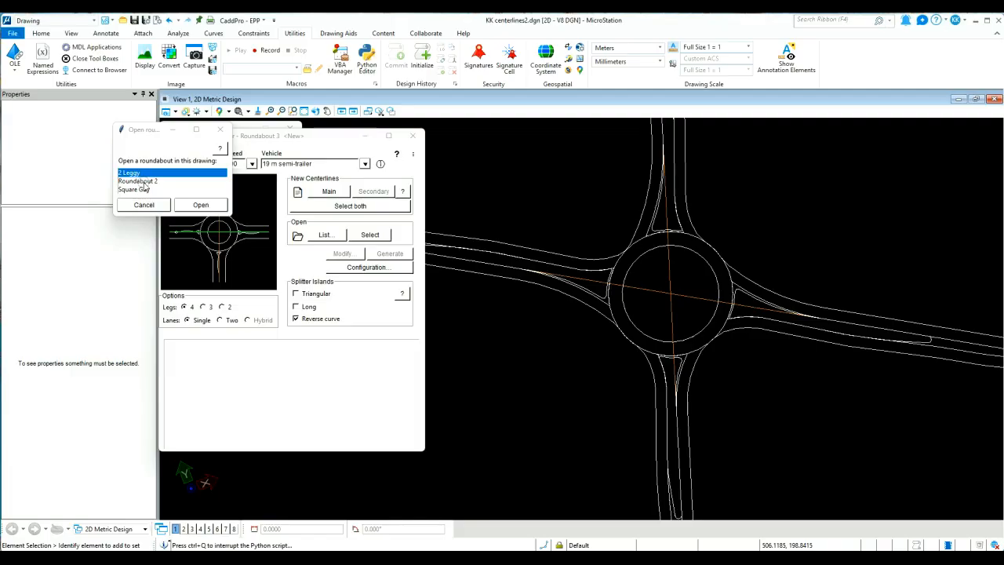
{"action": "double_click", "coordinate": [144, 184]}
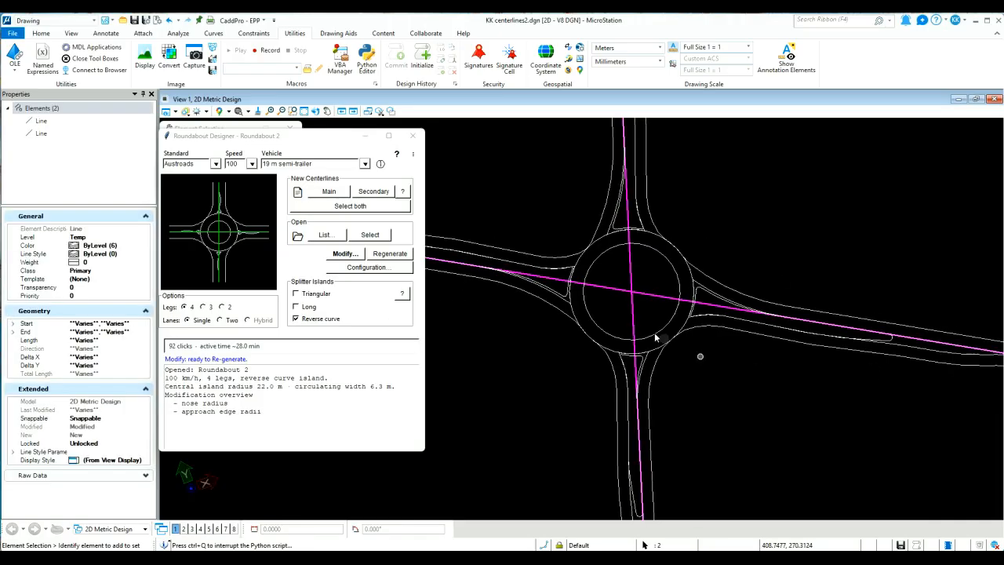
Open the Roundabout Designer settings and reset the zoom used when opening roundabouts to its default
{"action": "middle_click_drag", "start_coordinate": [601, 294], "coordinate": [679, 332]}
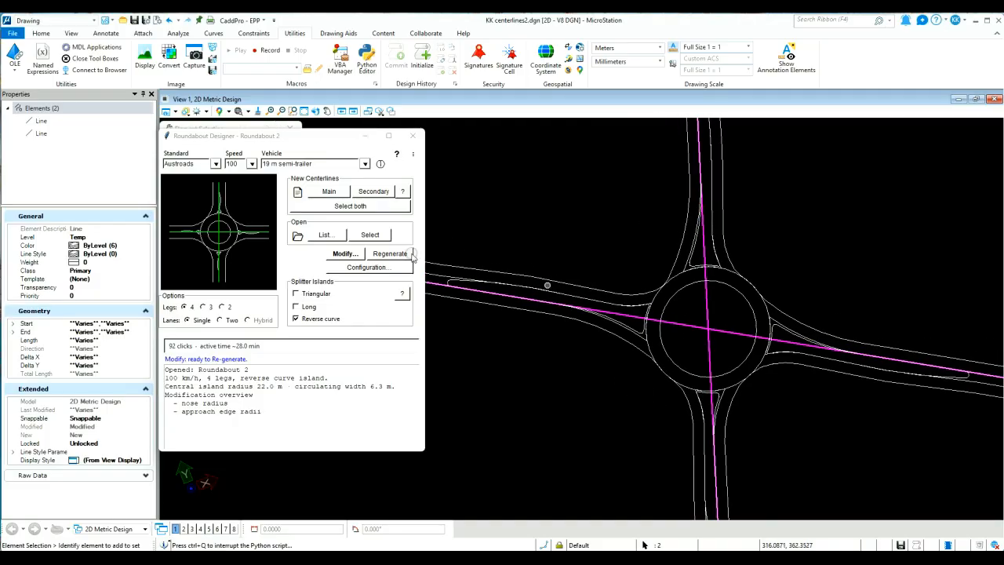
{"action": "left_click", "coordinate": [413, 155]}
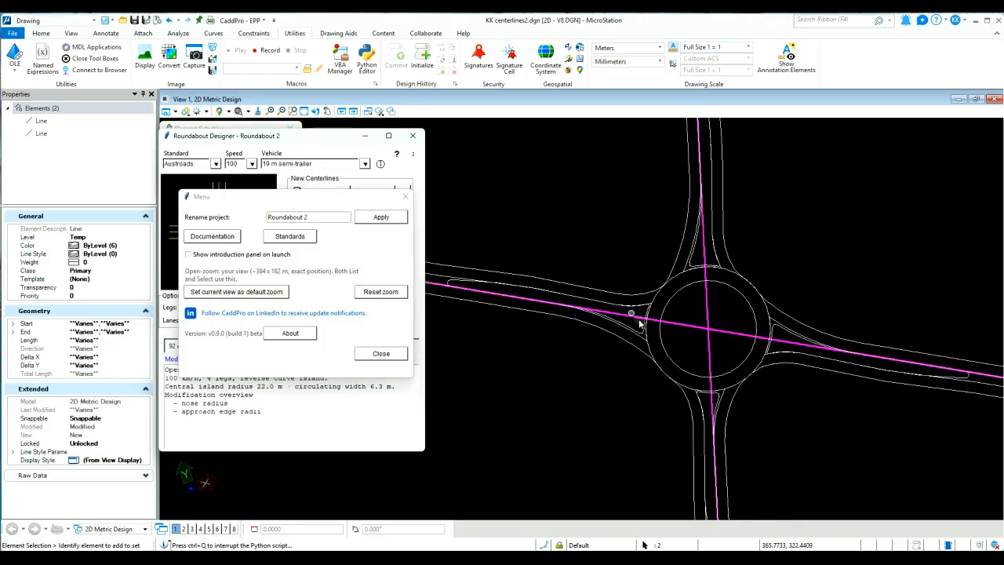
{"action": "scroll", "coordinate": [696, 350], "scroll_direction": "up", "scroll_amount": 2}
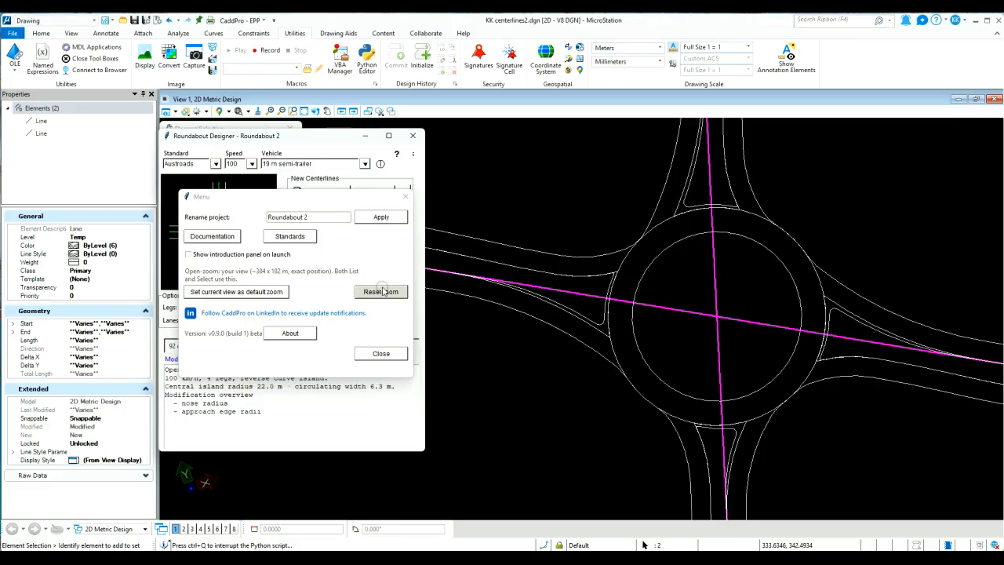
{"action": "left_click", "coordinate": [381, 291]}
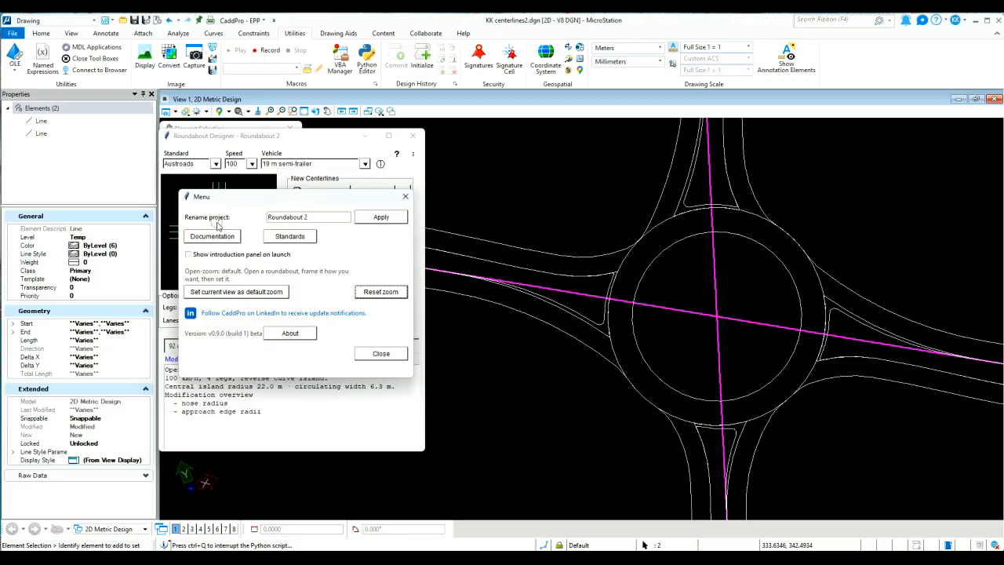
Rename the roundabout project as Demo and apply the new name
{"action": "left_click_drag", "start_coordinate": [313, 217], "coordinate": [261, 213]}
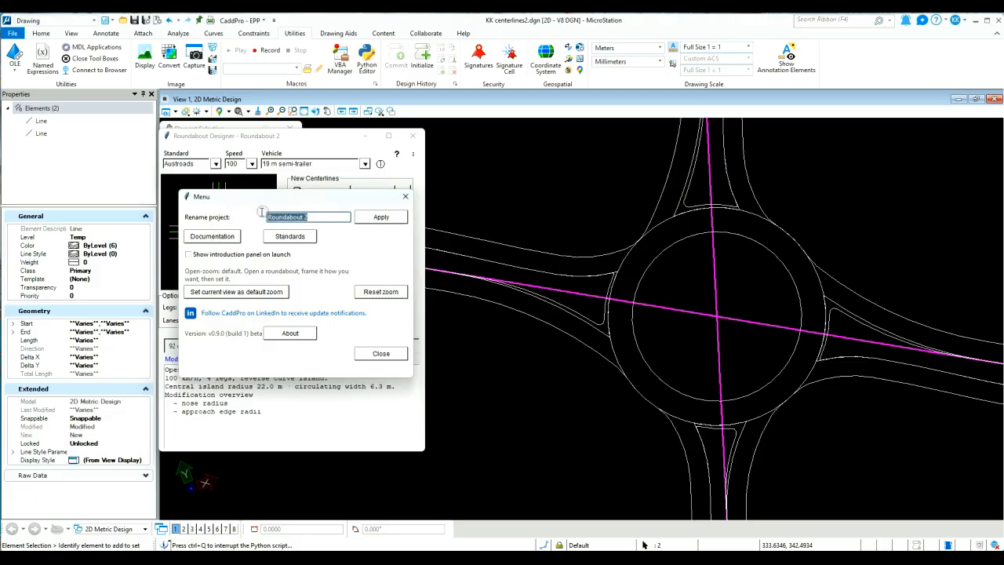
{"action": "type", "text": "Demo"}
{"action": "left_click", "coordinate": [382, 218]}
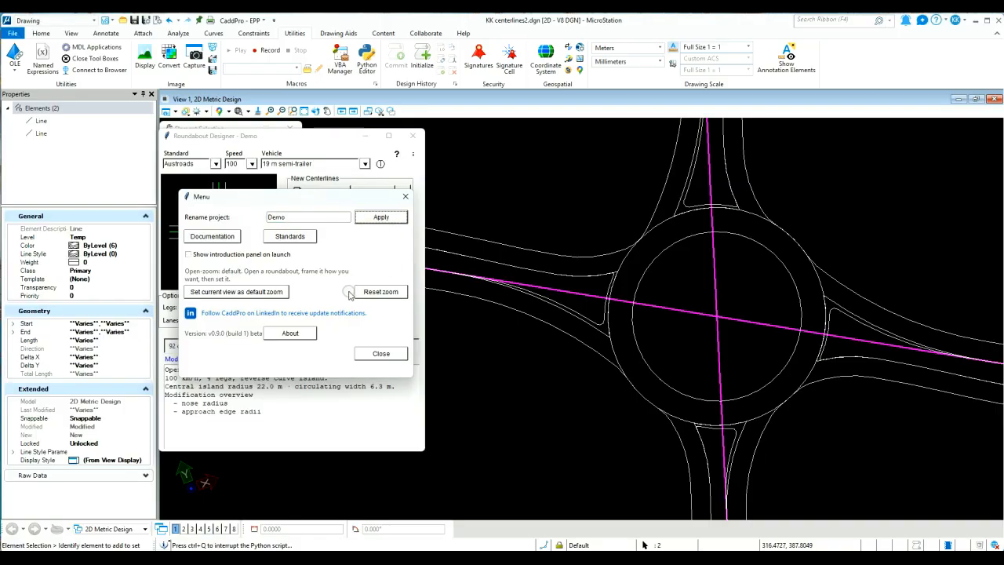
View the Roundabout Designer version and release information, and close both it and the settings dialog
{"action": "left_click", "coordinate": [290, 334]}
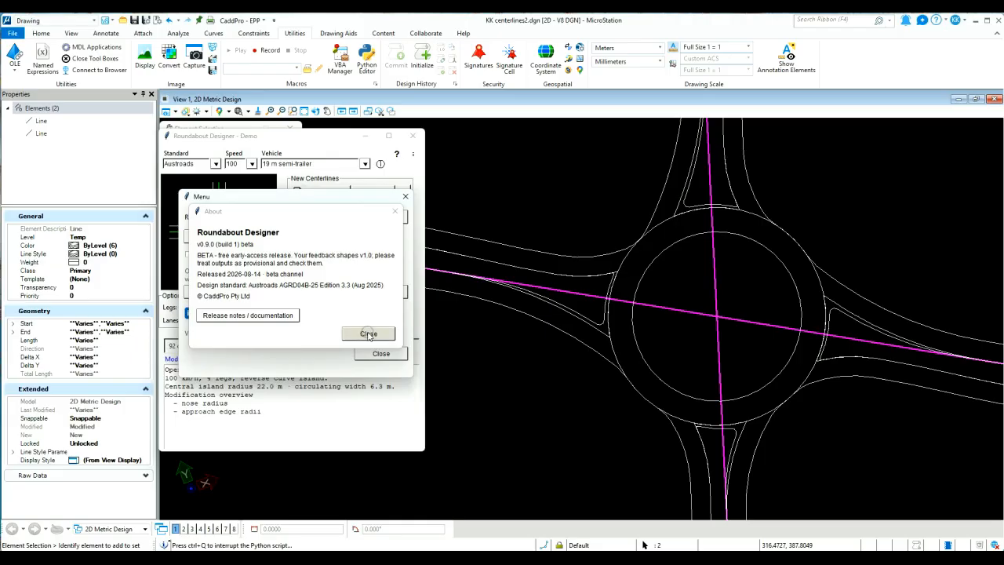
{"action": "left_click", "coordinate": [368, 335]}
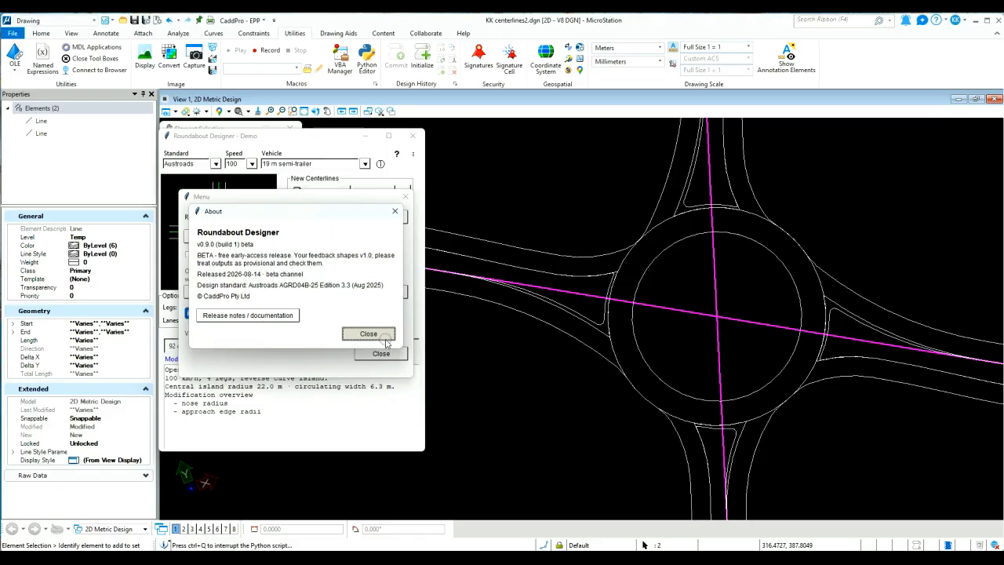
{"action": "left_click", "coordinate": [395, 212]}
{"action": "left_click", "coordinate": [365, 354]}
{"action": "left_click", "coordinate": [381, 355]}
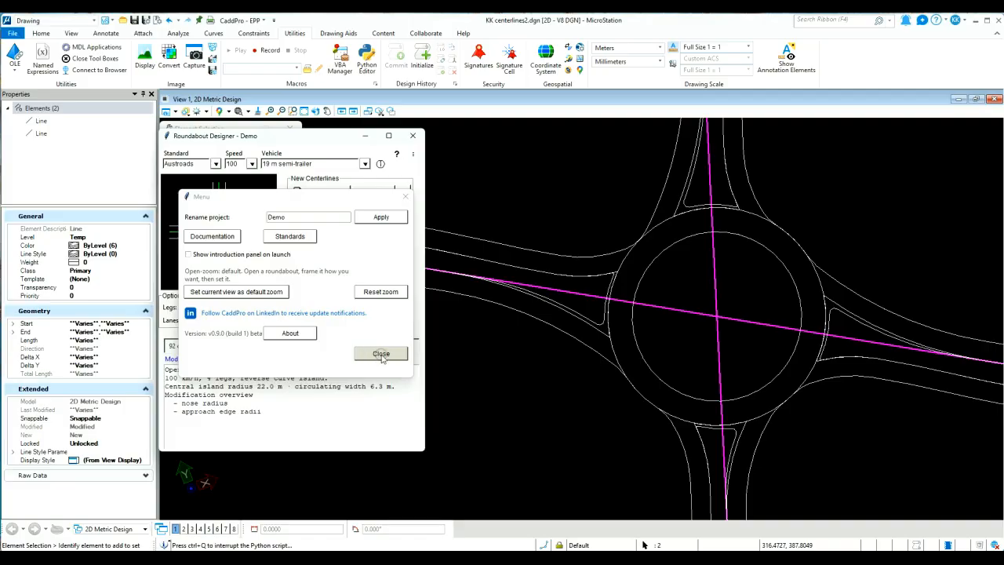
{"action": "left_click", "coordinate": [391, 356]}
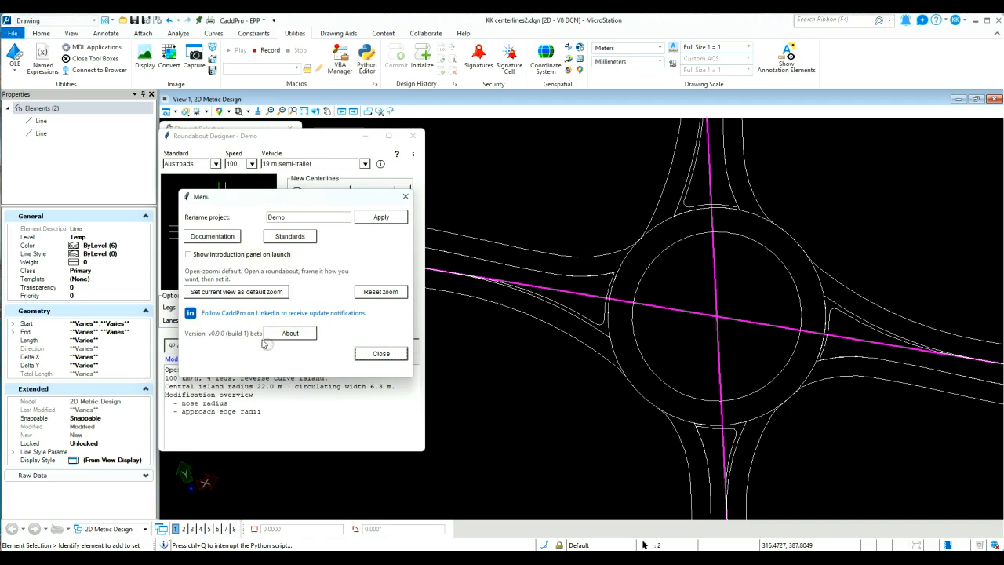
{"action": "left_click", "coordinate": [381, 353]}
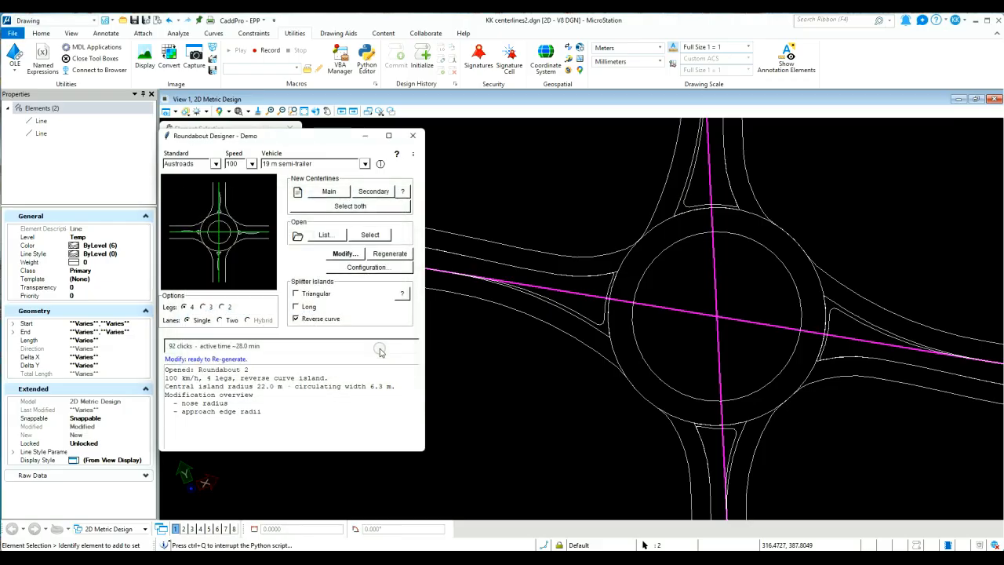
{"action": "scroll", "coordinate": [561, 367], "scroll_direction": "down", "scroll_amount": 2}
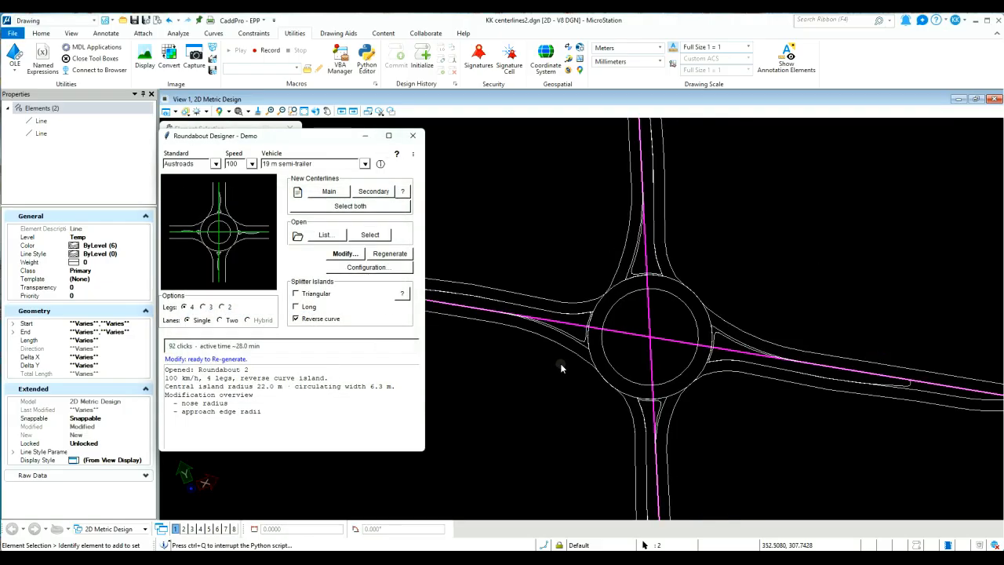
{"action": "middle_click_drag", "start_coordinate": [612, 352], "coordinate": [652, 321]}
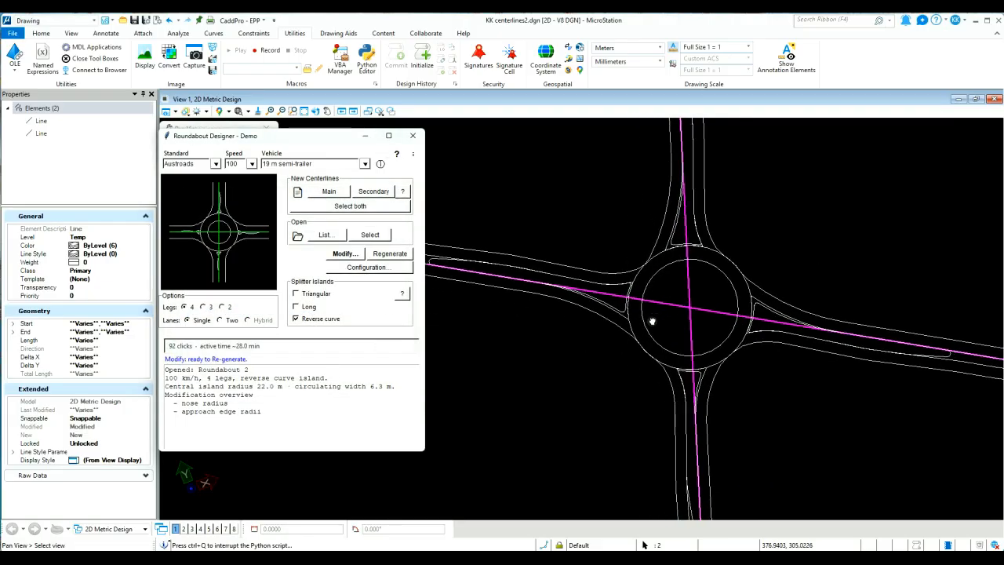
{"action": "scroll", "coordinate": [652, 321], "scroll_direction": "up", "scroll_amount": 3}
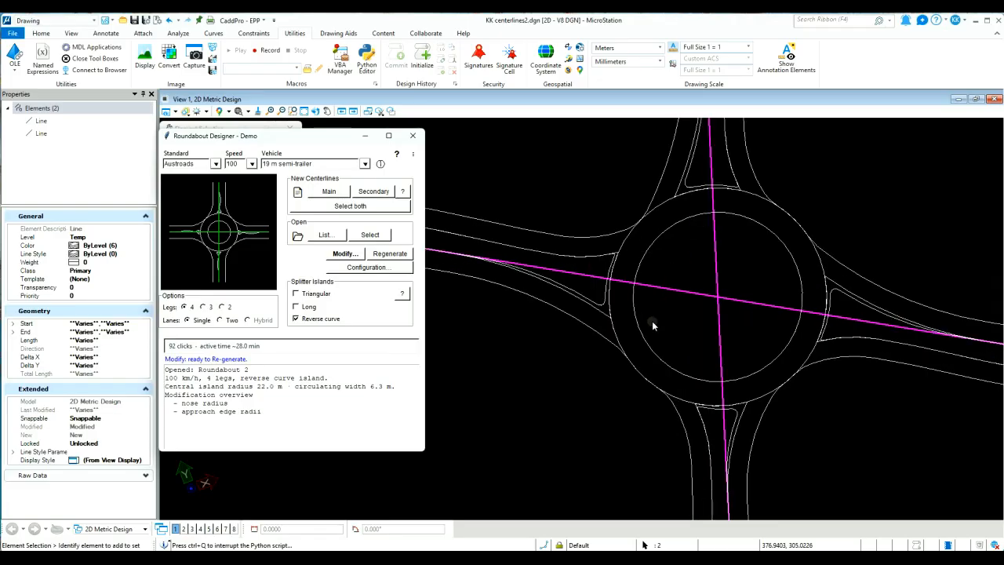